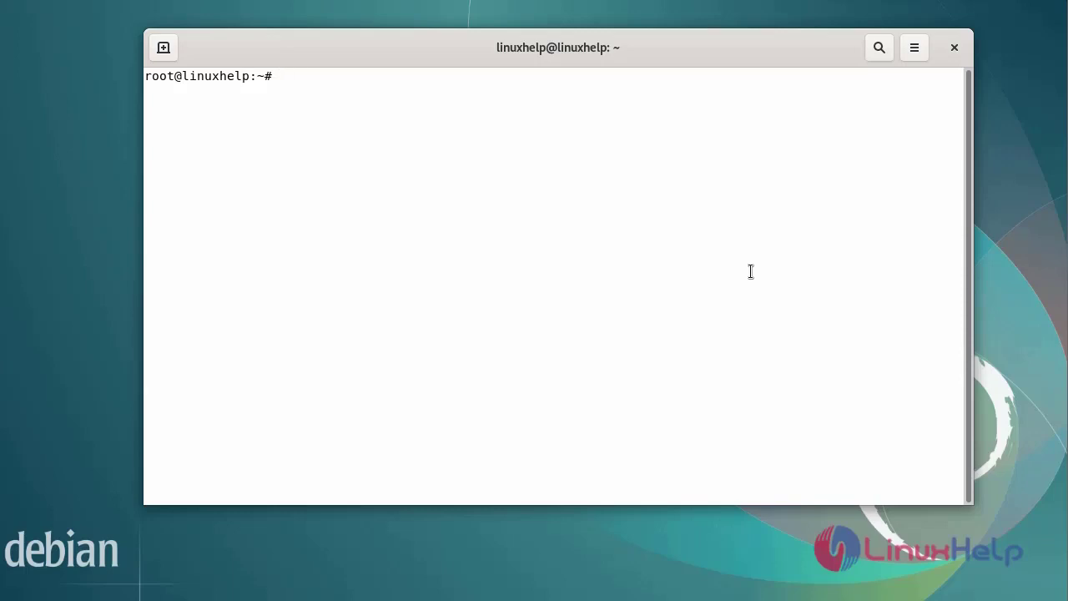
Step: Confirm the release is Debian 11 bullseye with lsb_release -a and that postgresql.service is active
{"action": "type", "text": "lsb_release -a"}
{"action": "key", "text": "Return"}
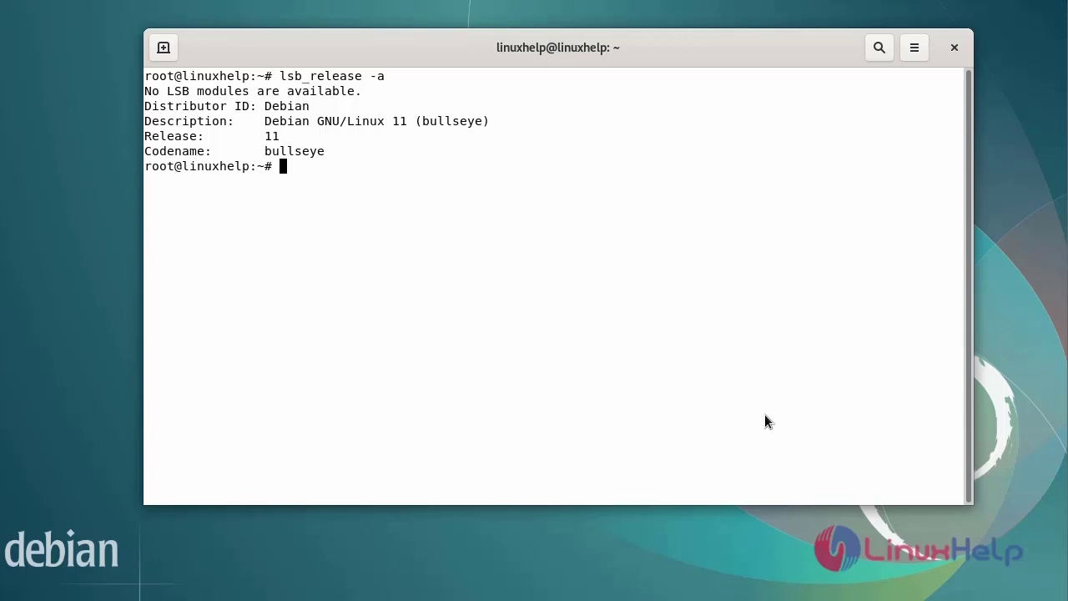
{"action": "type", "text": "sy"}
{"action": "key", "text": "BackSpace"}
{"action": "key", "text": "BackSpace"}
{"action": "key", "text": "Return"}
{"action": "key", "text": "Return"}
{"action": "key", "text": "Return"}
{"action": "key", "text": "Return"}
{"action": "type", "text": "s"}
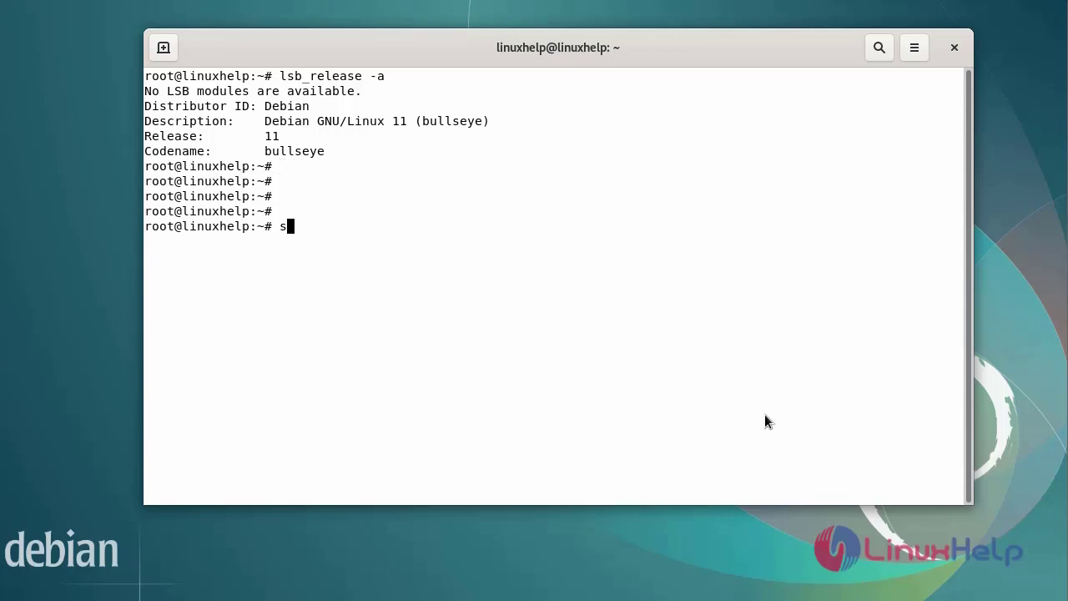
{"action": "type", "text": "ystemctl status postgr"}
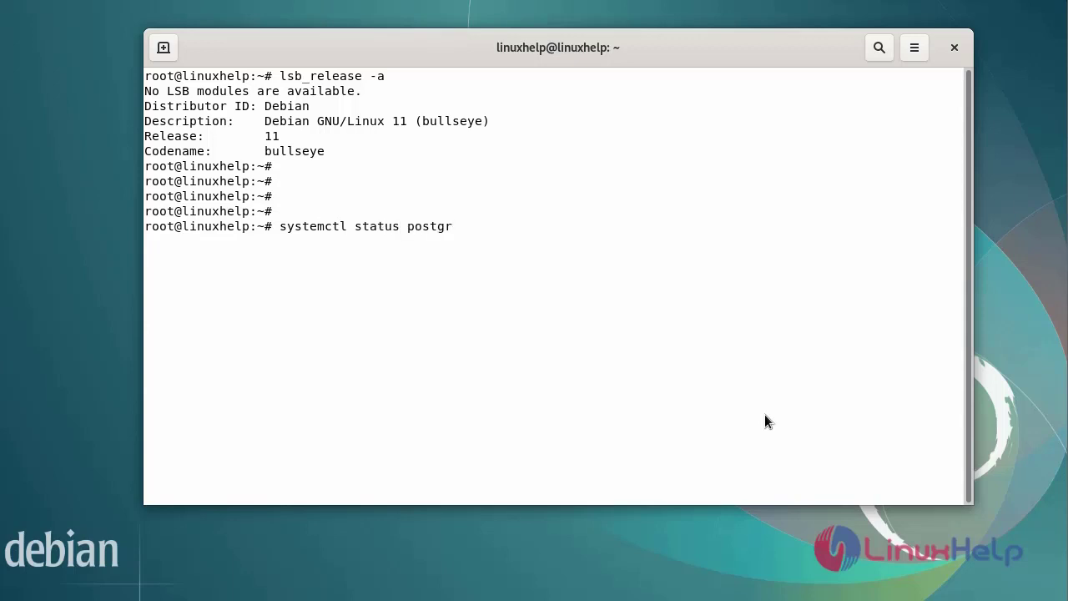
{"action": "type", "text": "esql"}
{"action": "key", "text": "Return"}
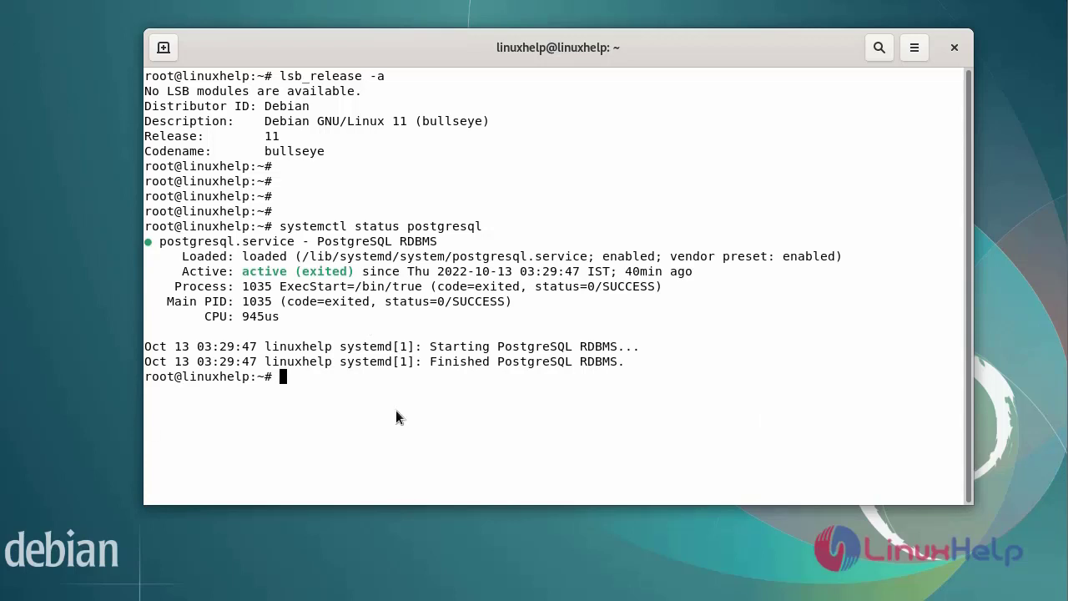
Step: Install git, python3-pip, build-essential, wget, python3-dev and the remaining dependency packages, answering y
{"action": "key", "text": "Return"}
{"action": "key", "text": "Return"}
{"action": "key", "text": "Return"}
{"action": "key", "text": "Return"}
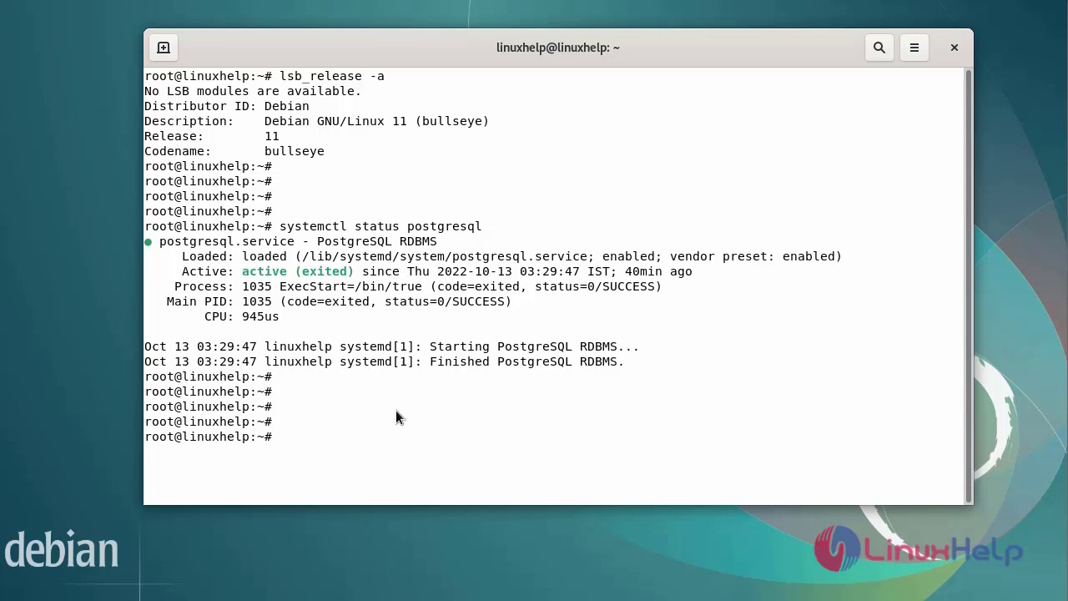
{"action": "type", "text": "apt install git"}
{"action": "type", "text": "python3-pip build-essential wget python3-dev python3-venv python3-wheel libxslt-dev libzip-dev libldap2-dev libsasl2-dev python3-setuptools node-less vim gdebi"}
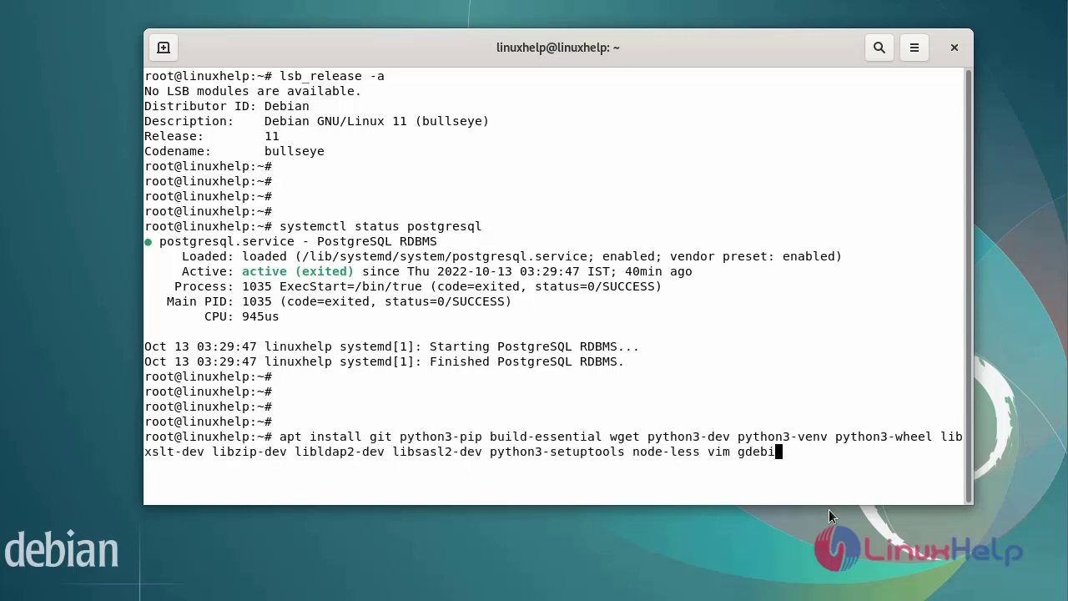
{"action": "key", "text": "Return"}
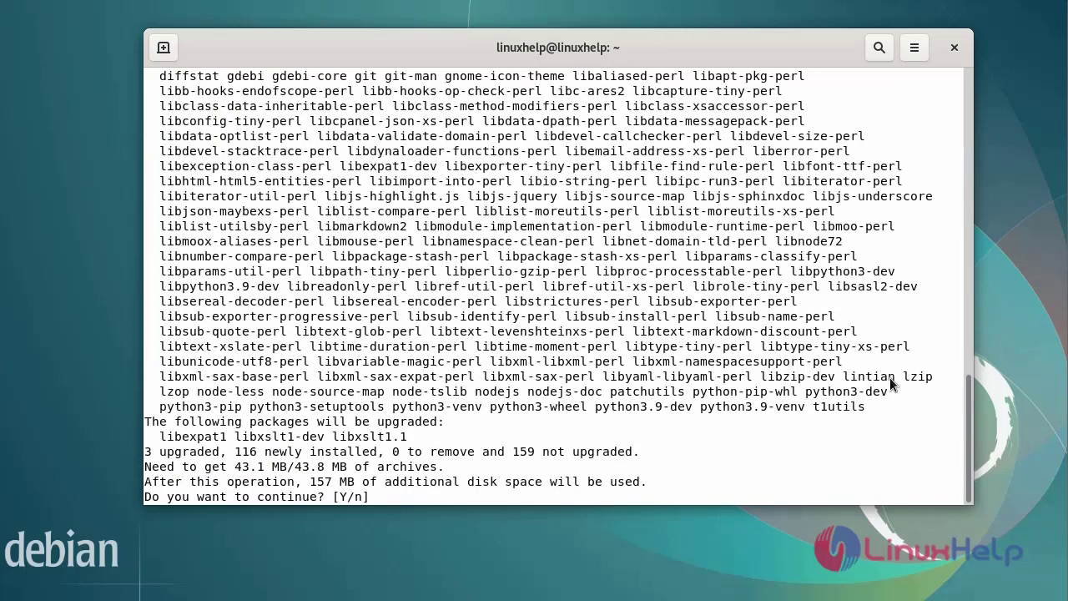
{"action": "type", "text": "y"}
{"action": "key", "text": "Return"}
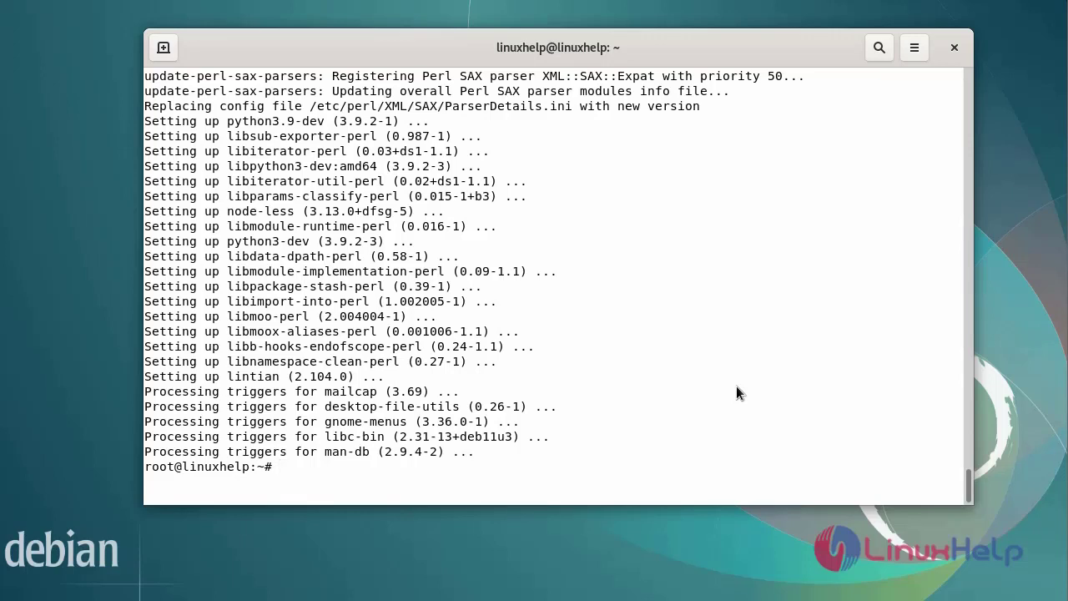
Step: Refresh the package lists with sudo apt-get update
{"action": "key", "text": "Return"}
{"action": "key", "text": "Return"}
{"action": "key", "text": "Return"}
{"action": "key", "text": "Return"}
{"action": "key", "text": "Return"}
{"action": "type", "text": "sud"}
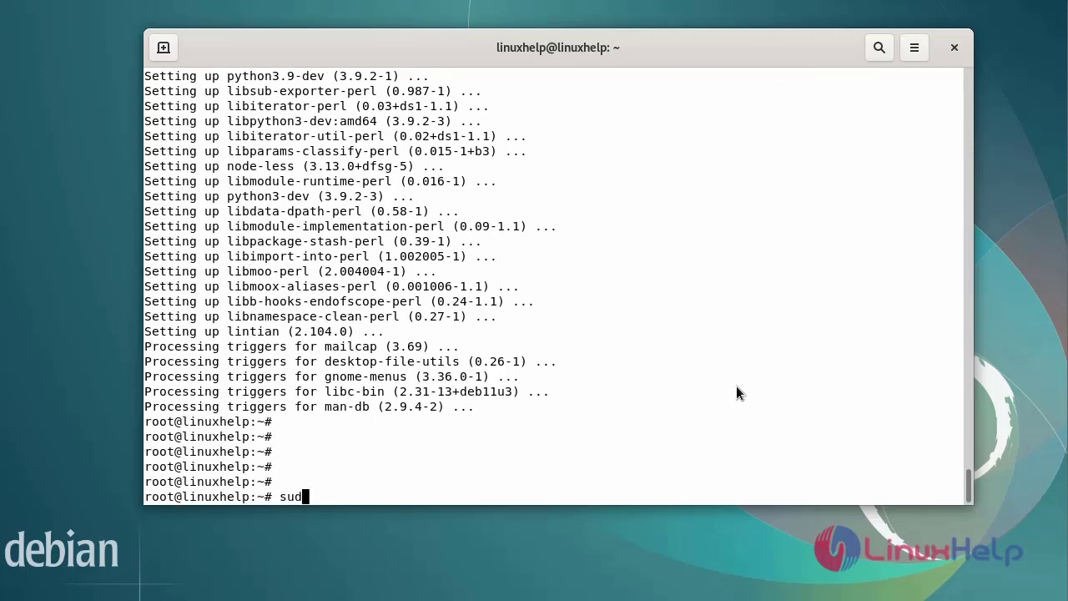
{"action": "type", "text": "o apt-get update"}
{"action": "key", "text": "Return"}
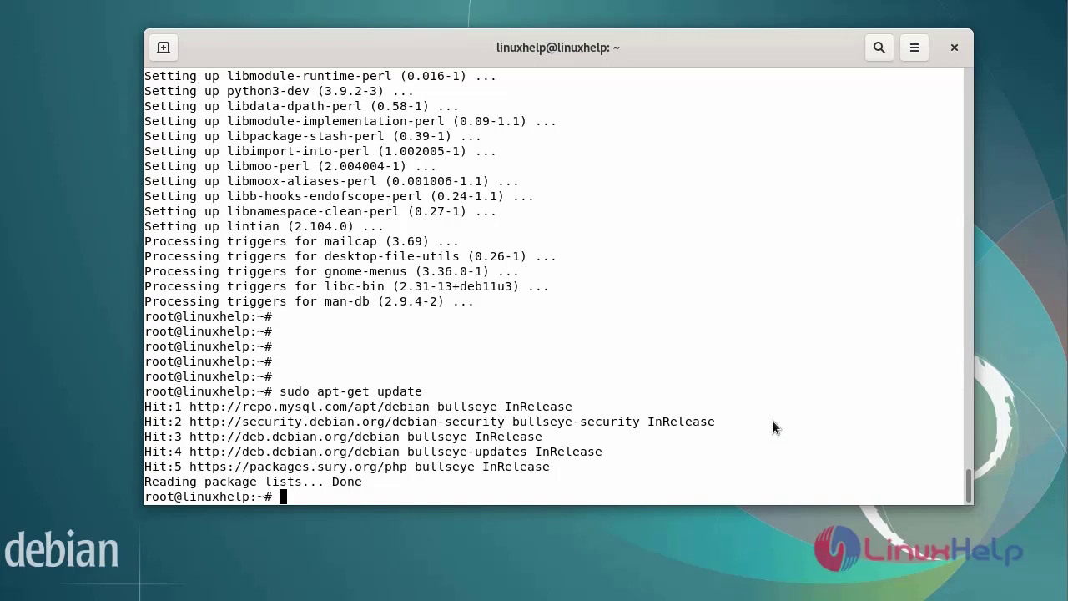
Step: Install the gnupg2 package with sudo apt install gnupg2
{"action": "key", "text": "Return"}
{"action": "key", "text": "Return"}
{"action": "key", "text": "Return"}
{"action": "key", "text": "Return"}
{"action": "key", "text": "Return"}
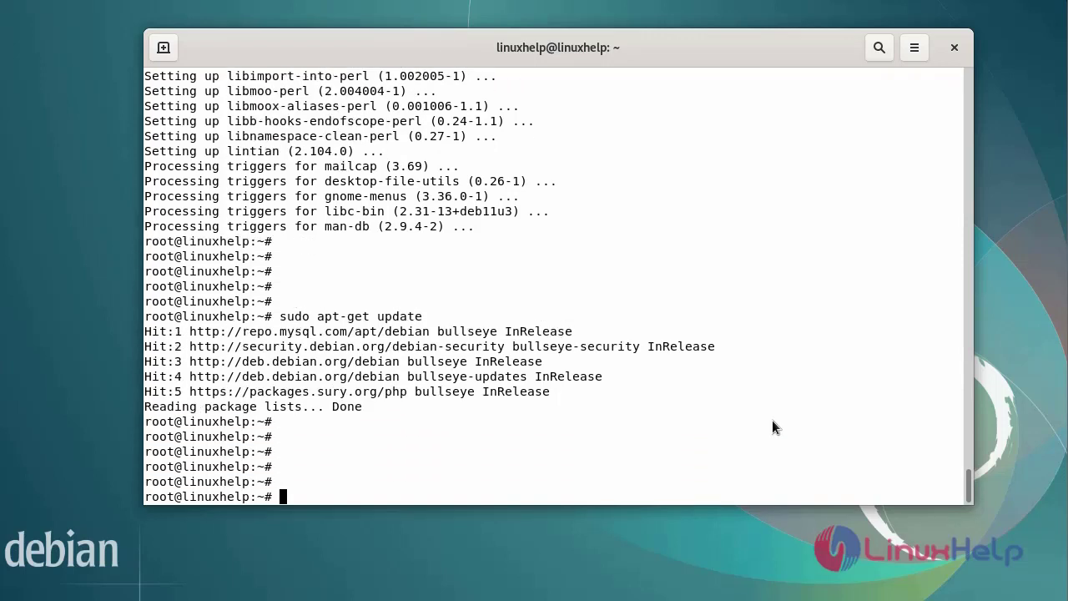
{"action": "type", "text": "sudo apt insta"}
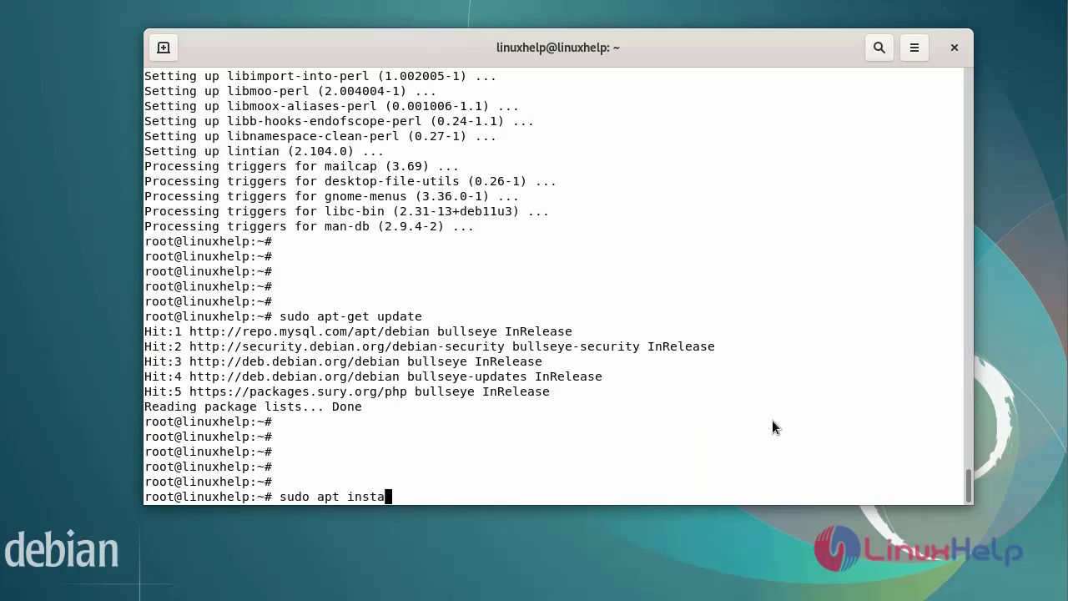
{"action": "type", "text": "ll gnupg2"}
{"action": "key", "text": "Return"}
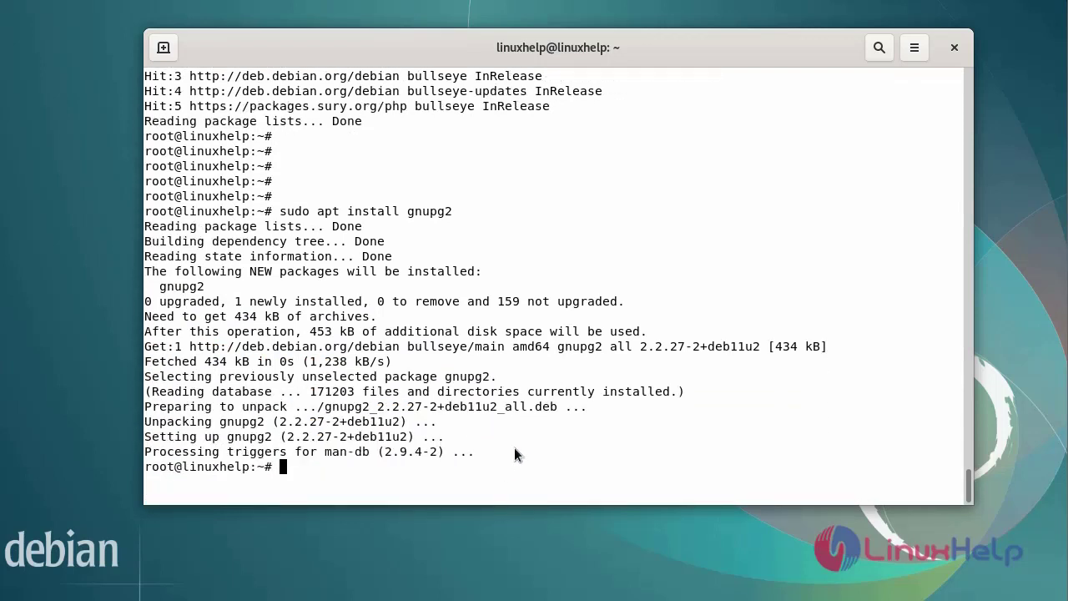
{"action": "key", "text": "Return"}
{"action": "key", "text": "Return"}
{"action": "key", "text": "Return"}
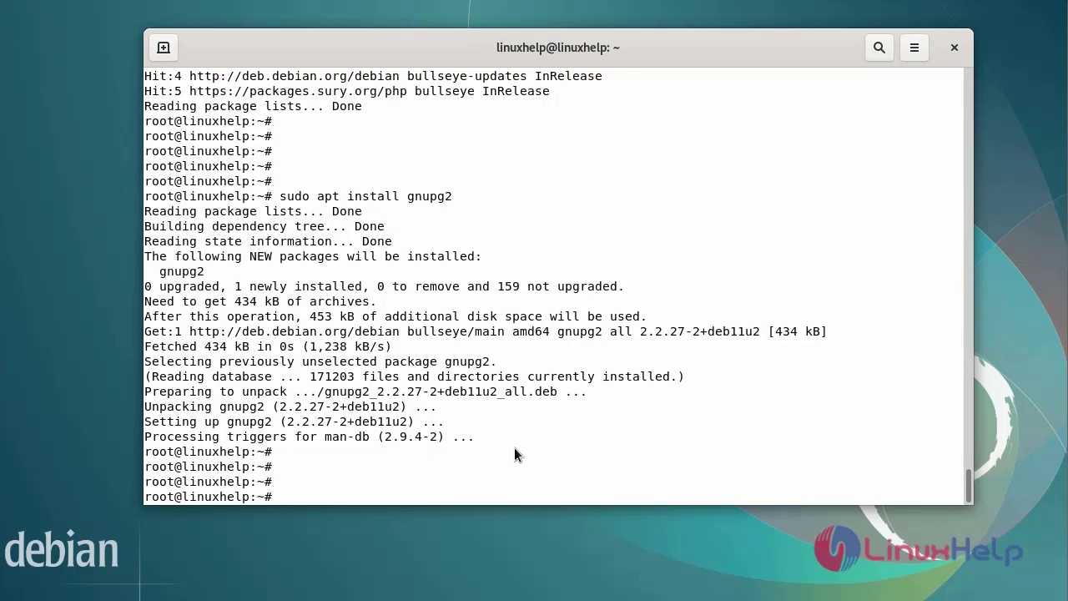
{"action": "type", "text": "wget https://night"}
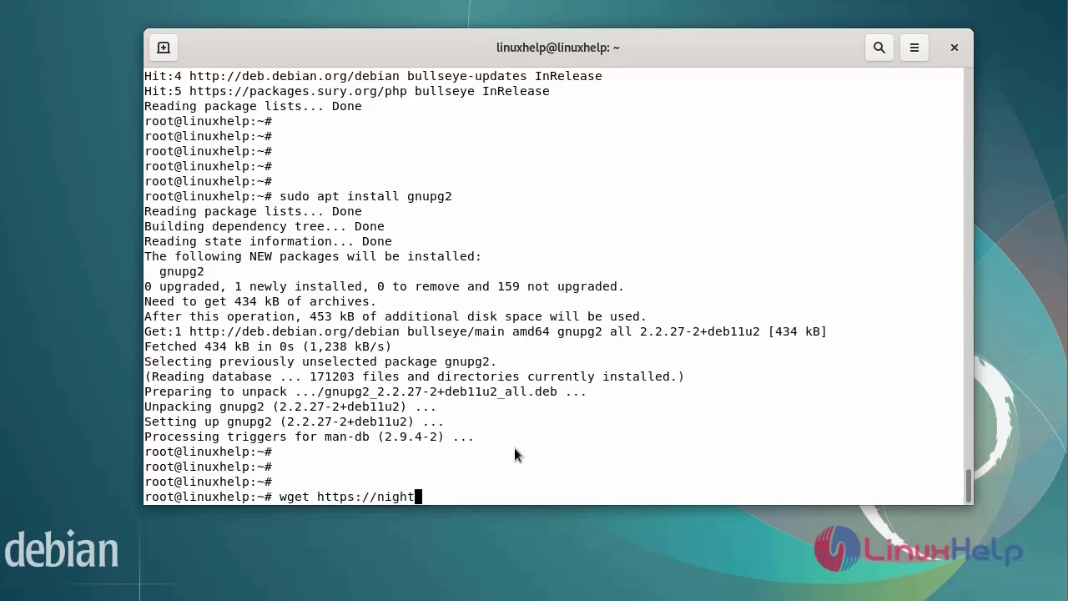
{"action": "type", "text": "ly.odoo.com/odoo.key"}
{"action": "key", "text": "Return"}
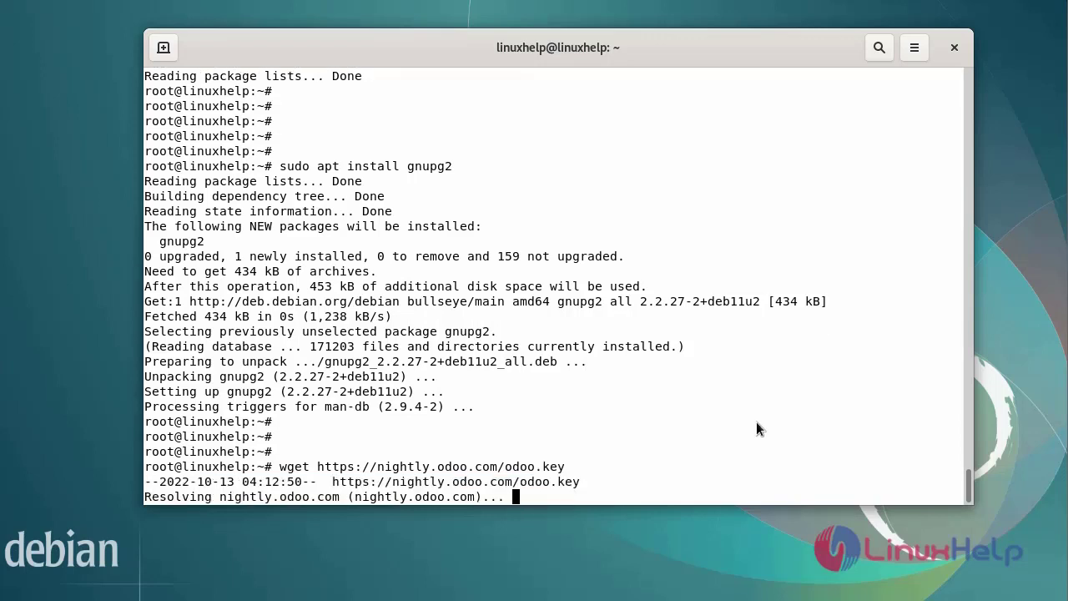
Step: Dearmor odoo.key into the trusted apt key /etc/apt/trusted.gpg.d/odoo.gpg
{"action": "key", "text": "Return"}
{"action": "key", "text": "Return"}
{"action": "key", "text": "Return"}
{"action": "key", "text": "Return"}
{"action": "key", "text": "Return"}
{"action": "key", "text": "Return"}
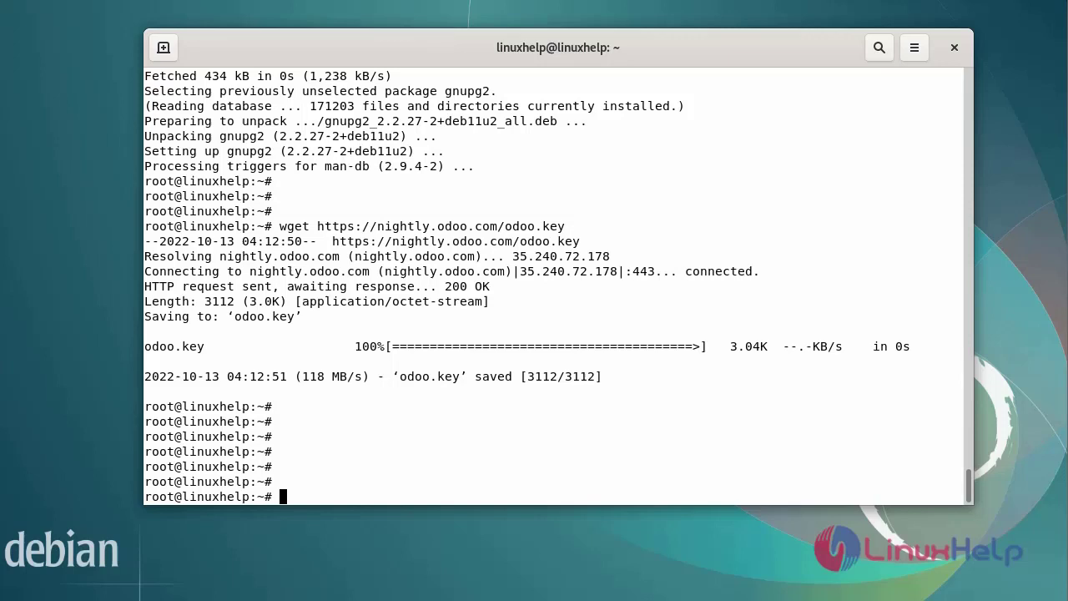
{"action": "type", "text": "cat odoo.key | gpg --dearmor | sudo tee /etc/apt/trusted.gpg.d/odoo.gpg  >/dev/null"}
{"action": "key", "text": "Return"}
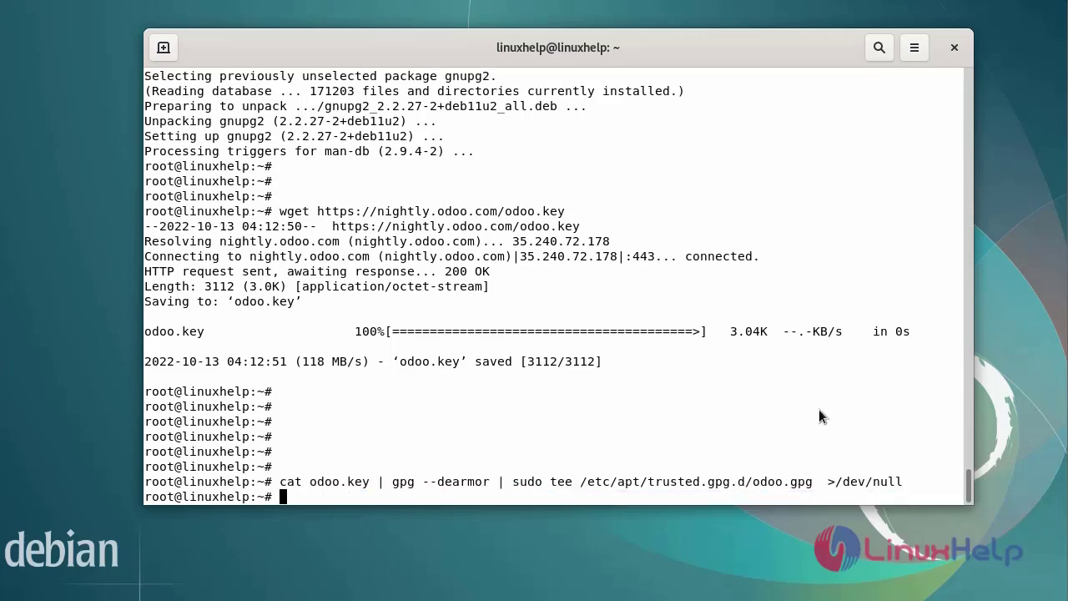
{"action": "key", "text": "Return"}
{"action": "key", "text": "Return"}
{"action": "key", "text": "Return"}
{"action": "key", "text": "Return"}
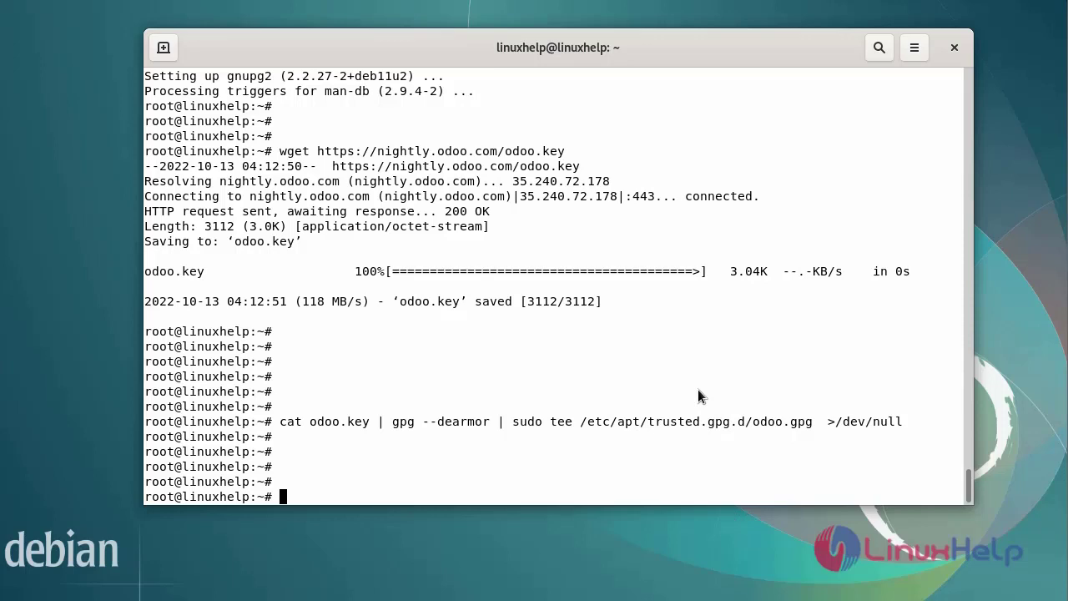
Step: Write the Odoo 15.0 nightly deb line into /etc/apt/sources.list.d/odoo.list with sudo tee
{"action": "key", "text": "Return"}
{"action": "key", "text": "Return"}
{"action": "key", "text": "Return"}
{"action": "type", "text": "ec"}
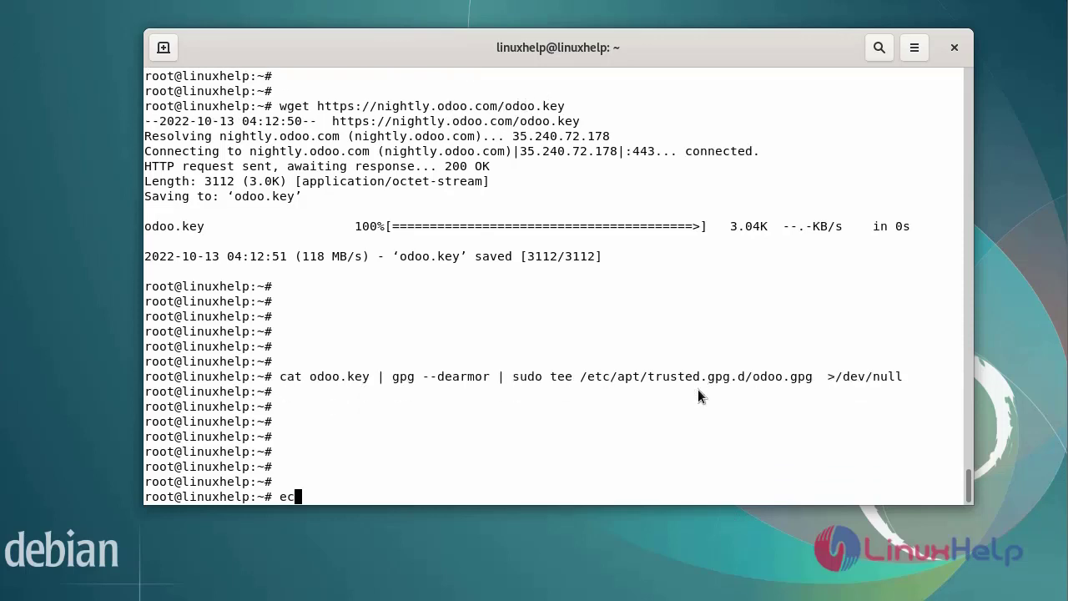
{"action": "type", "text": "ho \"deb http://n"}
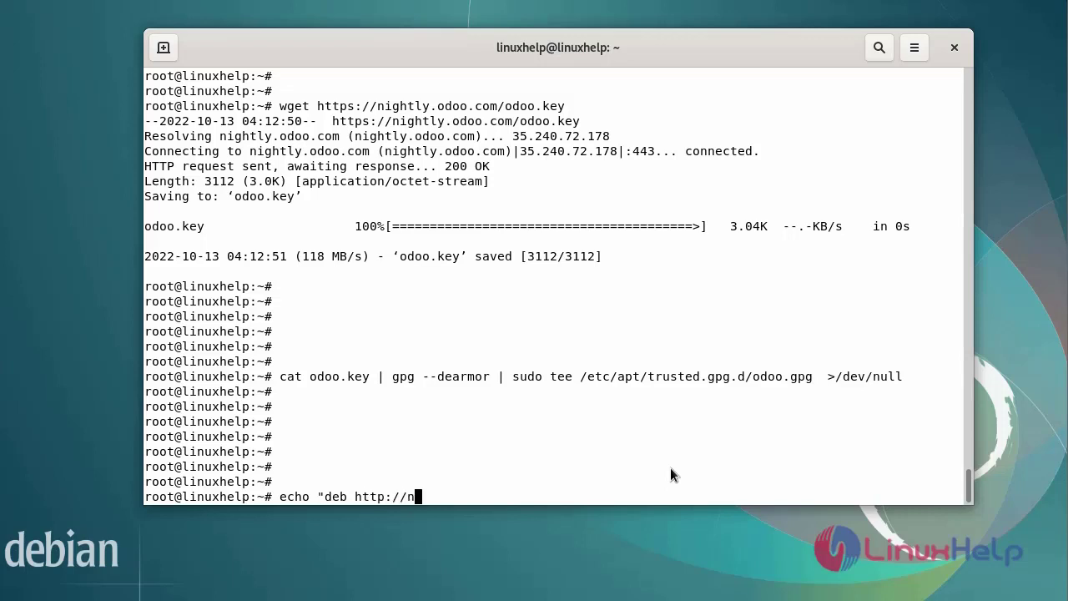
{"action": "type", "text": "ightly.odoo.com/15.0/nightly/deb/ ./\" | sudo tee /etc/apt/sources.list.d/odoo.list"}
{"action": "key", "text": "Return"}
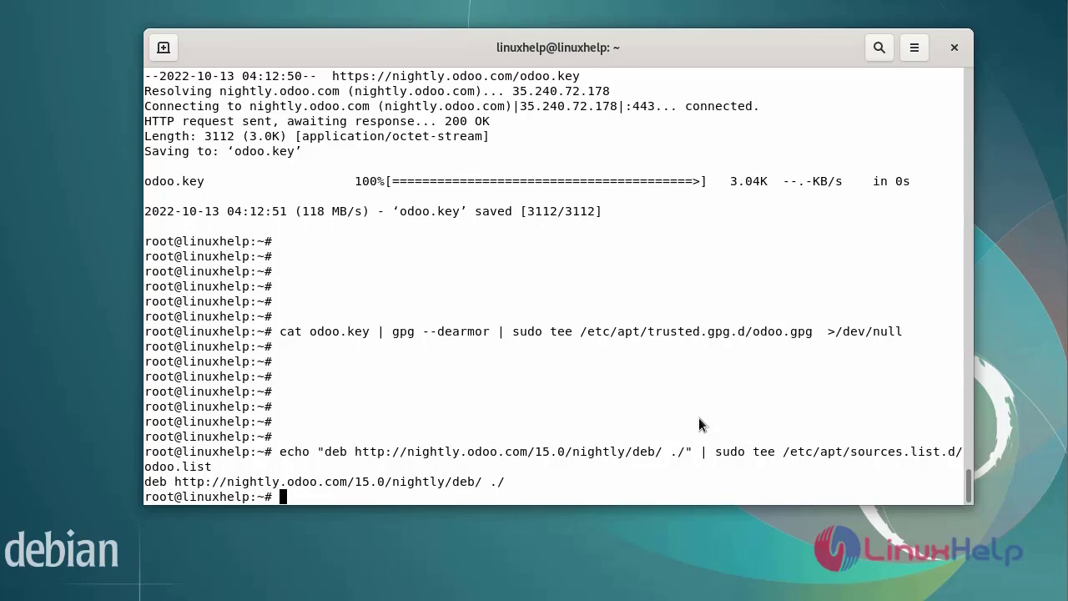
Step: Run sudo apt-get update so the Odoo repository index is fetched
{"action": "key", "text": "Return"}
{"action": "key", "text": "Return"}
{"action": "key", "text": "Return"}
{"action": "key", "text": "Return"}
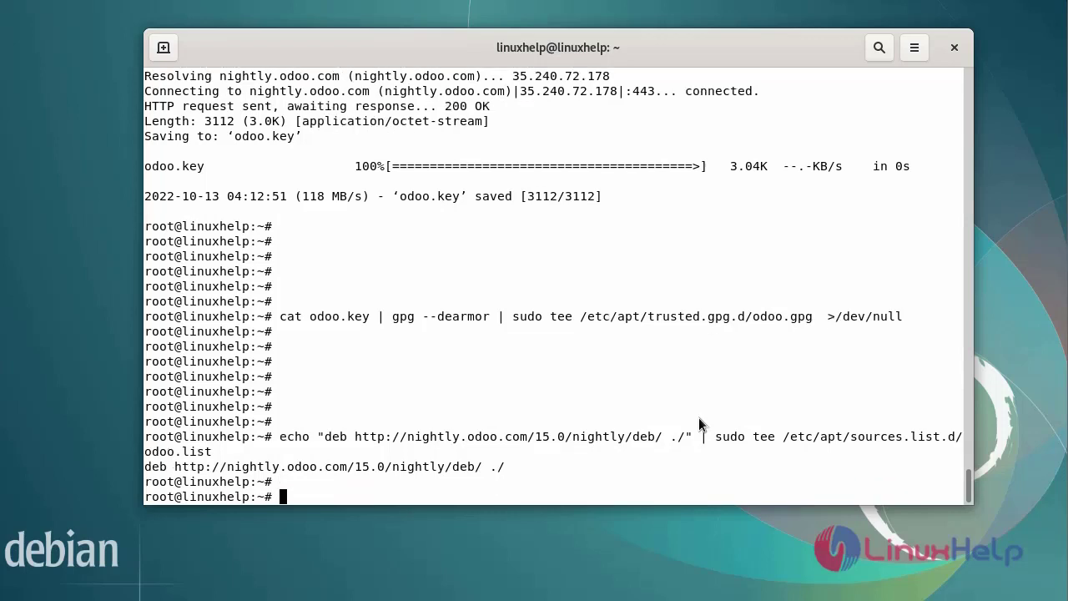
{"action": "type", "text": "sud"}
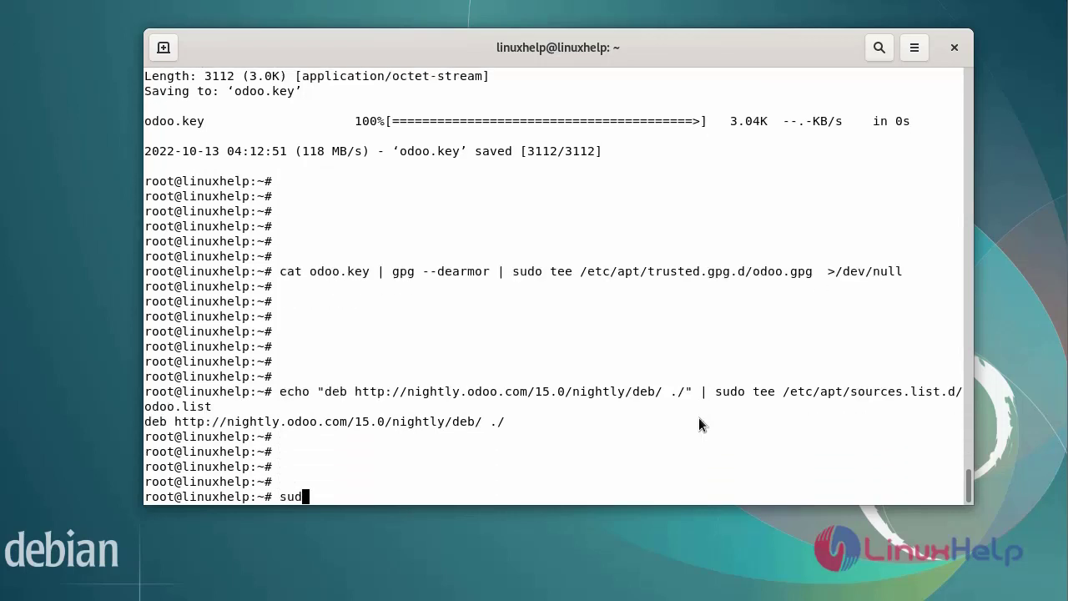
{"action": "type", "text": "o apt-get upd"}
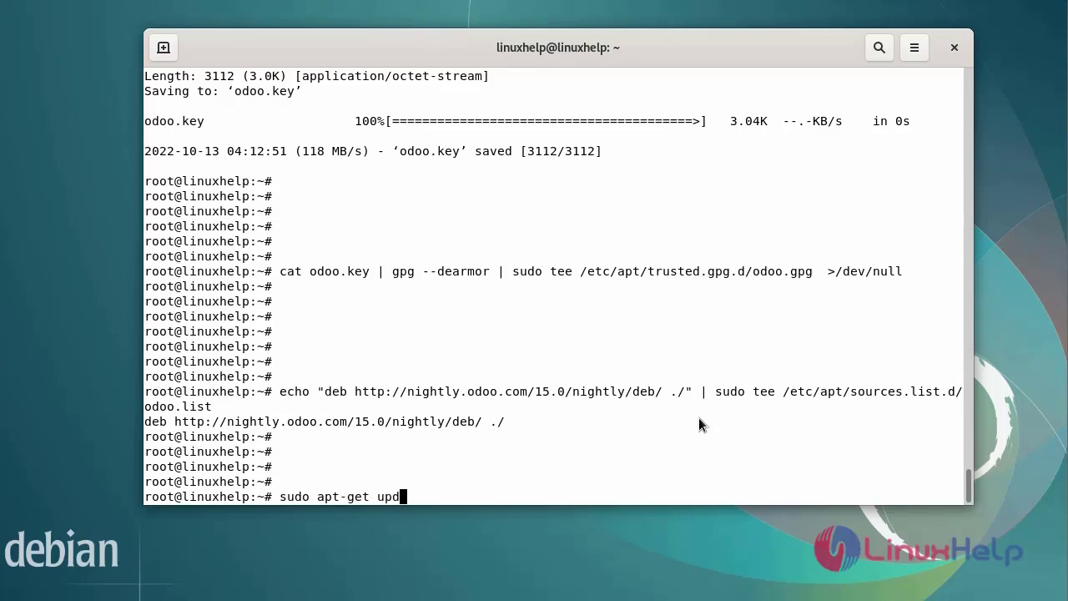
{"action": "type", "text": "ate"}
{"action": "key", "text": "Return"}
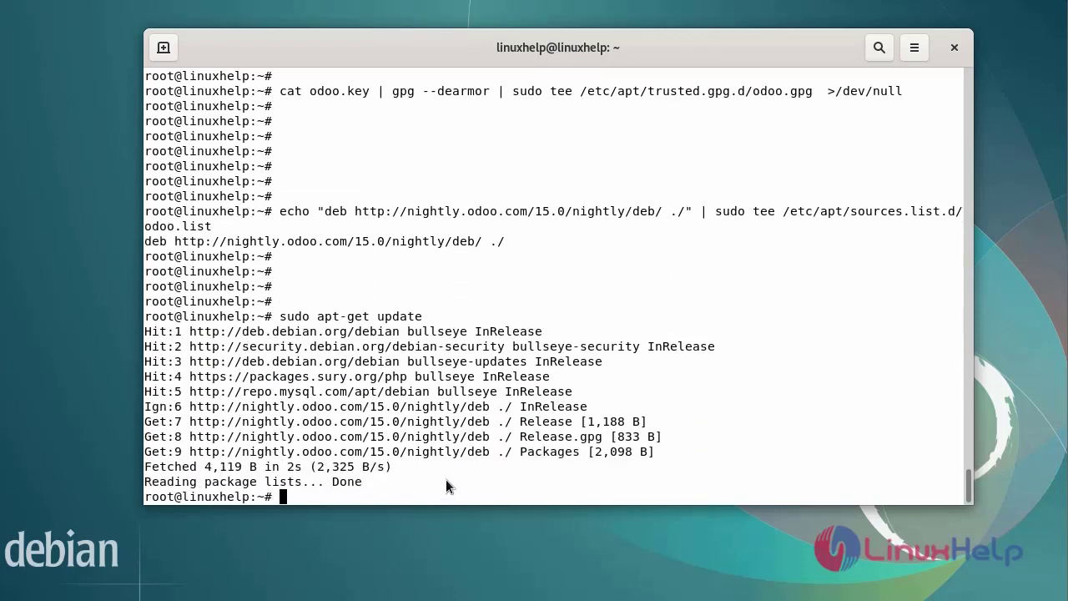
Step: Install Odoo 15.0 with sudo apt install odoo, accepting its 69 new dependency packages
{"action": "key", "text": "Return"}
{"action": "key", "text": "Return"}
{"action": "key", "text": "Return"}
{"action": "key", "text": "Return"}
{"action": "key", "text": "Return"}
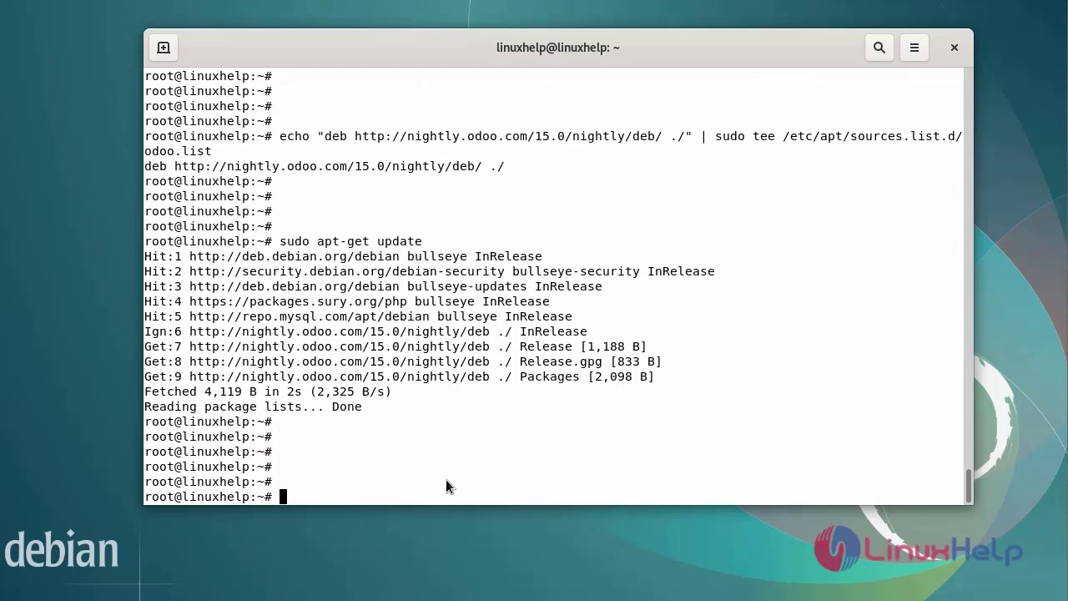
{"action": "key", "text": "Return"}
{"action": "type", "text": "sudo a"}
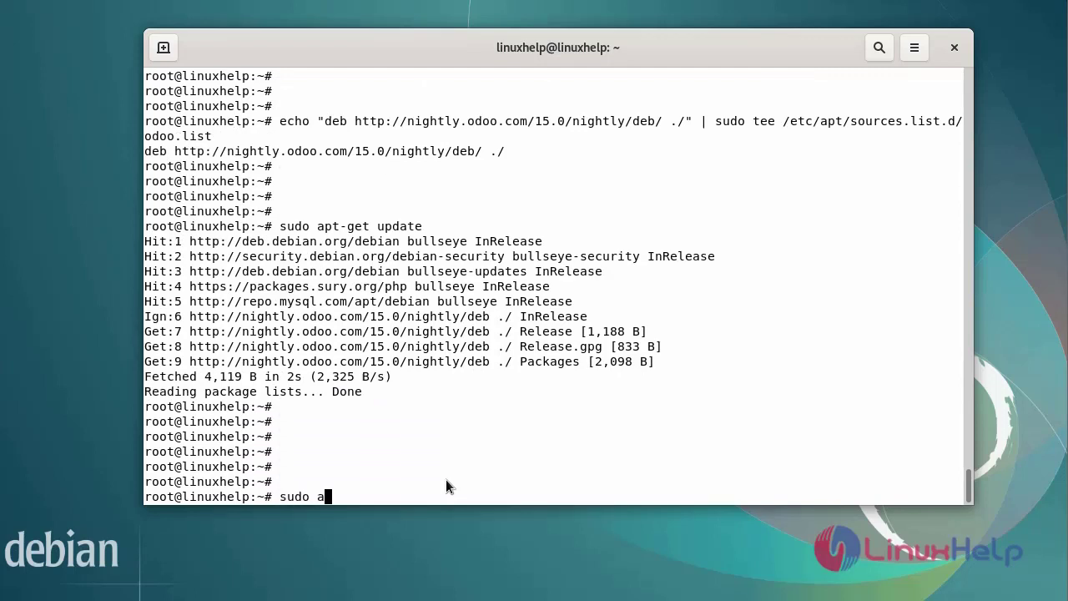
{"action": "type", "text": "pt install odoo"}
{"action": "key", "text": "ctrl+l"}
{"action": "key", "text": "Return"}
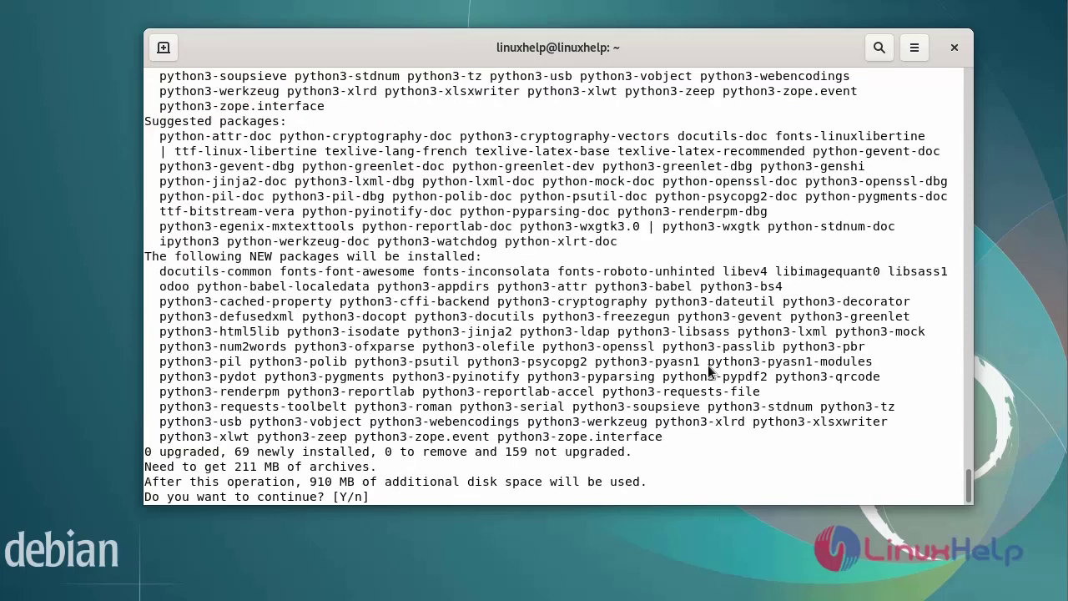
{"action": "type", "text": "y"}
{"action": "key", "text": "Return"}
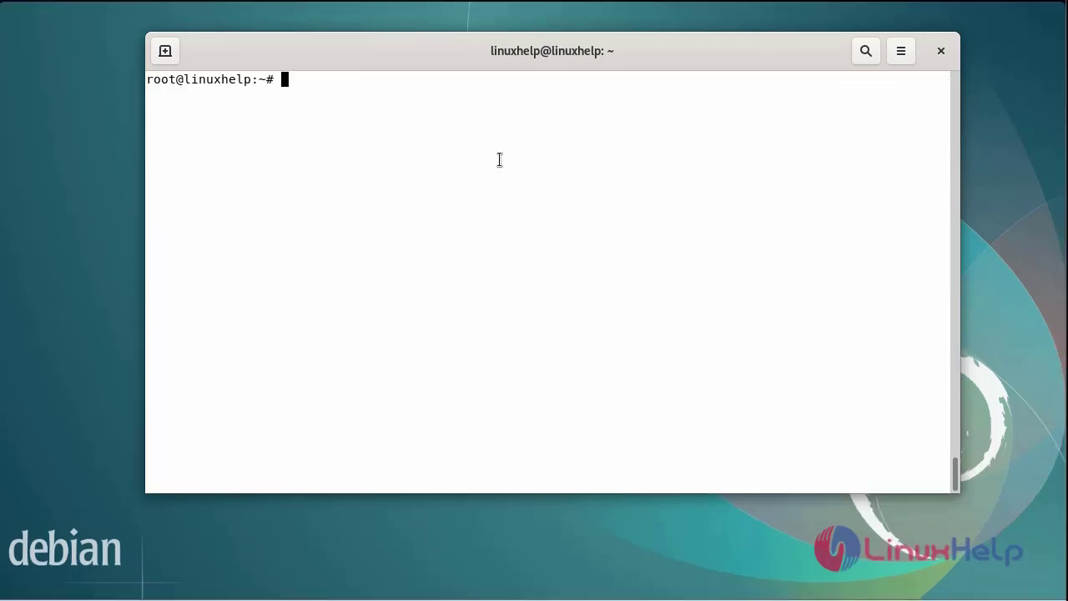
{"action": "type", "text": "systemctl status "}
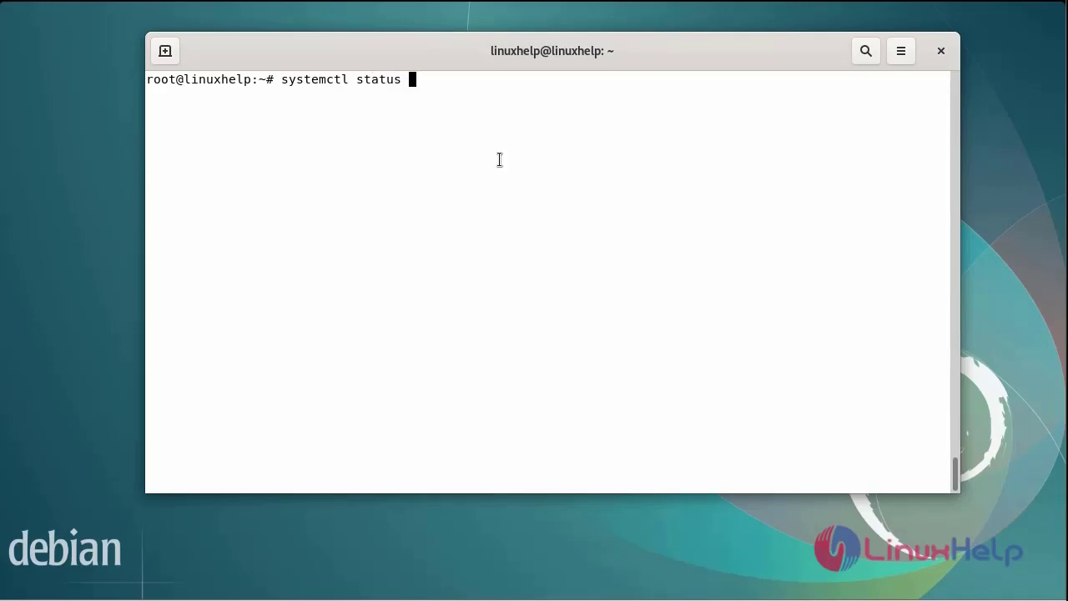
{"action": "type", "text": "odoo"}
Step: Confirm odoo.service is active (running), then enable and start it with systemctl enable --now odoo
{"action": "key", "text": "Return"}
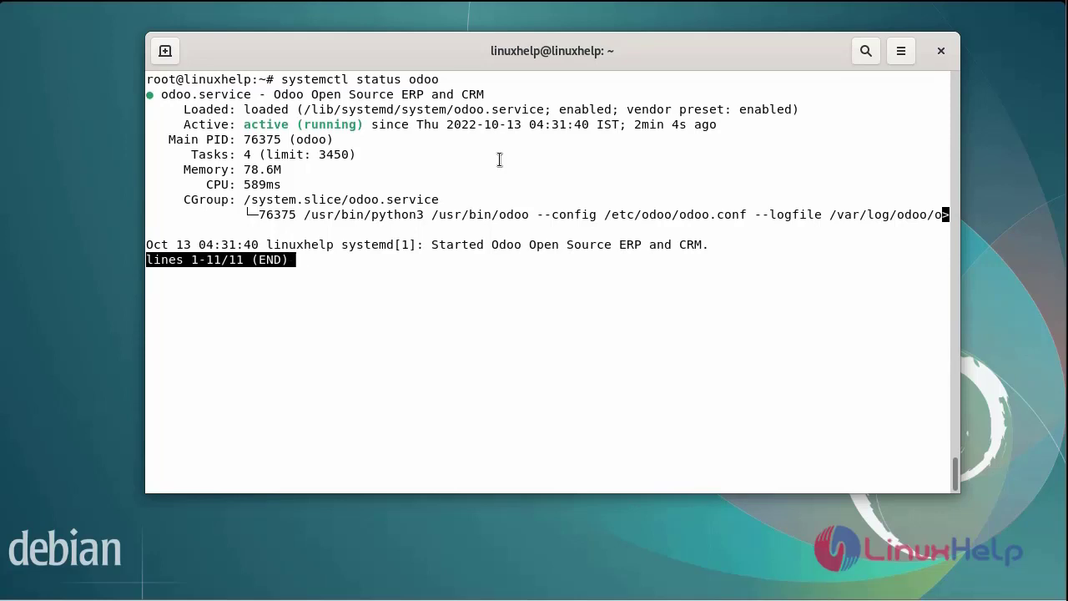
{"action": "key", "text": "q"}
{"action": "key", "text": "Return"}
{"action": "key", "text": "Return"}
{"action": "key", "text": "Return"}
{"action": "key", "text": "Return"}
{"action": "key", "text": "Return"}
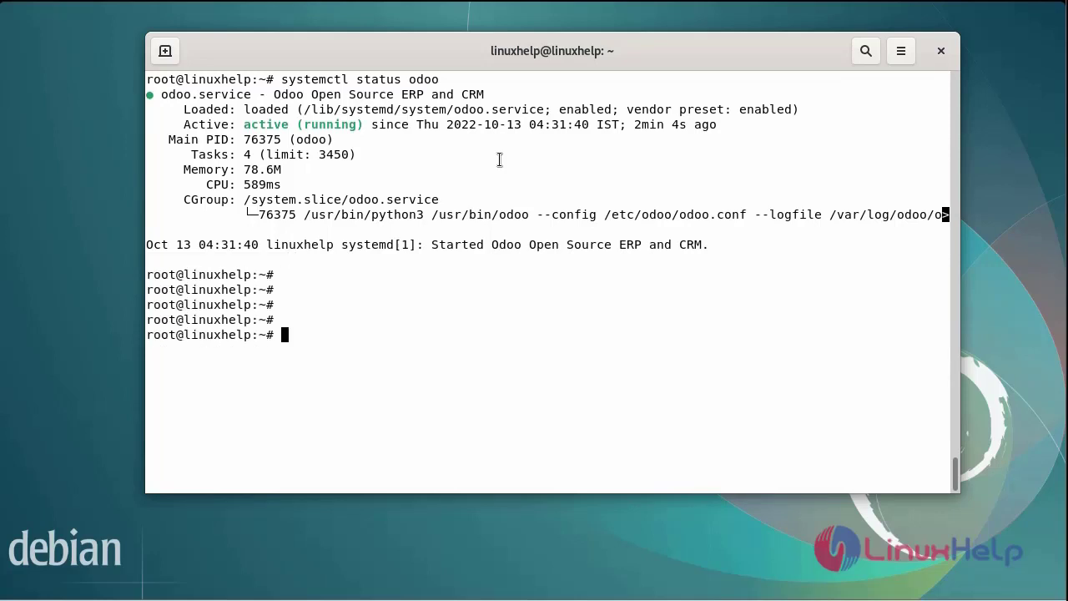
{"action": "type", "text": "sudo "}
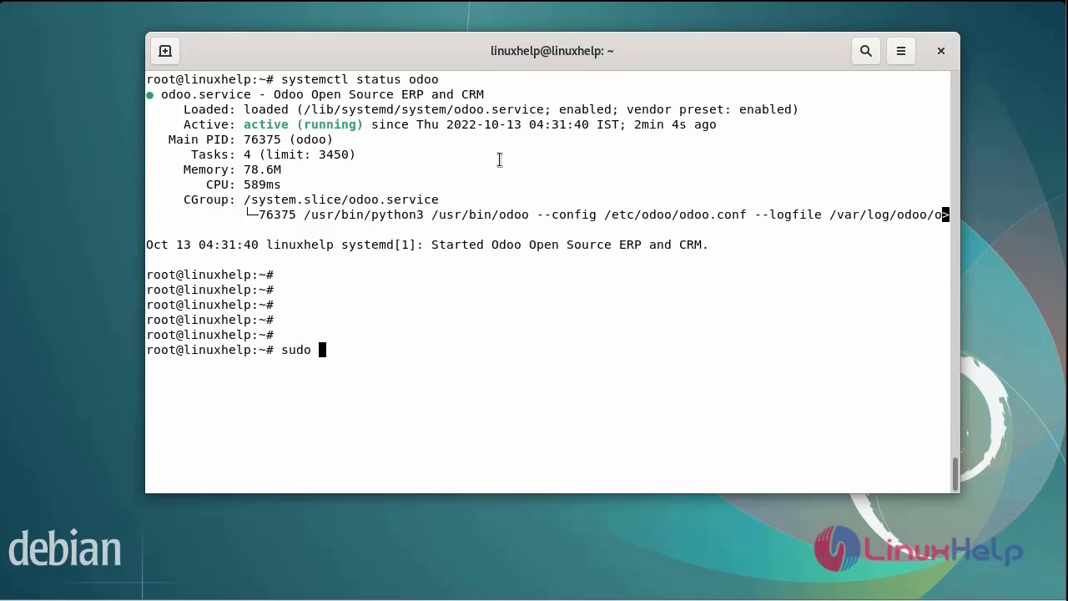
{"action": "type", "text": "systemctl enable"}
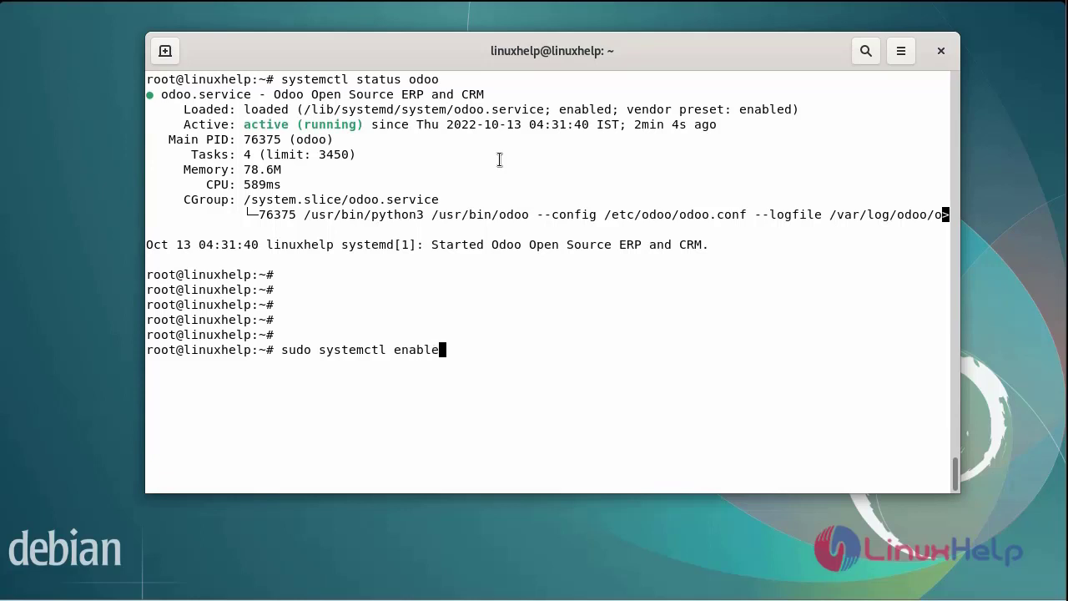
{"action": "type", "text": " --now odoo"}
{"action": "key", "text": "Return"}
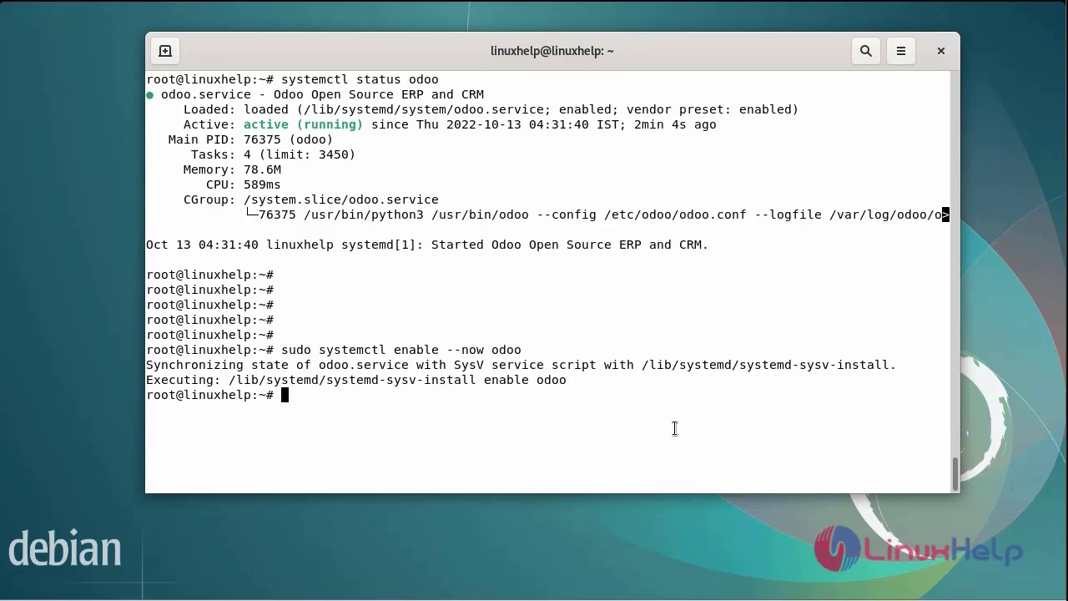
Step: Verify with ss -tlunp | grep 8069 that odoo listens on 0.0.0.0:8069, then open Activities
{"action": "key", "text": "Return"}
{"action": "key", "text": "Return"}
{"action": "key", "text": "Return"}
{"action": "key", "text": "Return"}
{"action": "key", "text": "Return"}
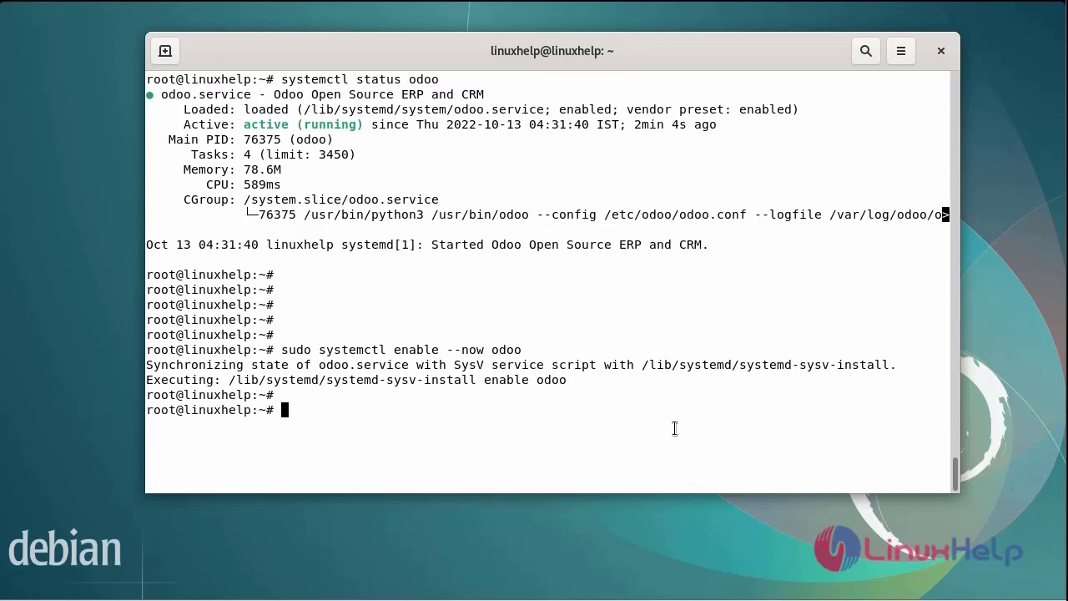
{"action": "type", "text": "ss -"}
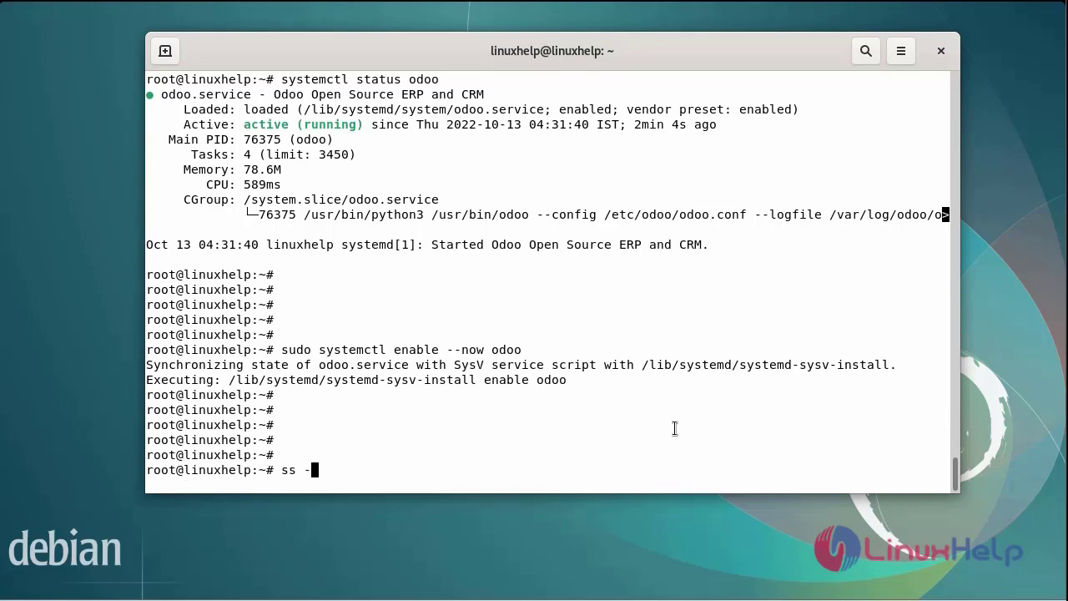
{"action": "type", "text": "tlunp | grep 80"}
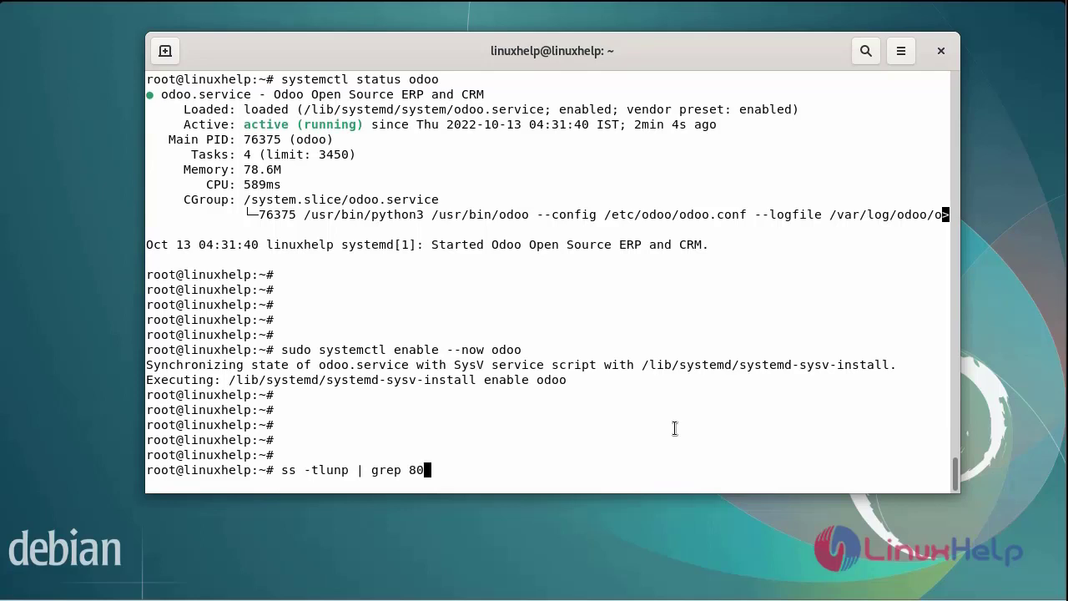
{"action": "type", "text": "69"}
{"action": "key", "text": "Return"}
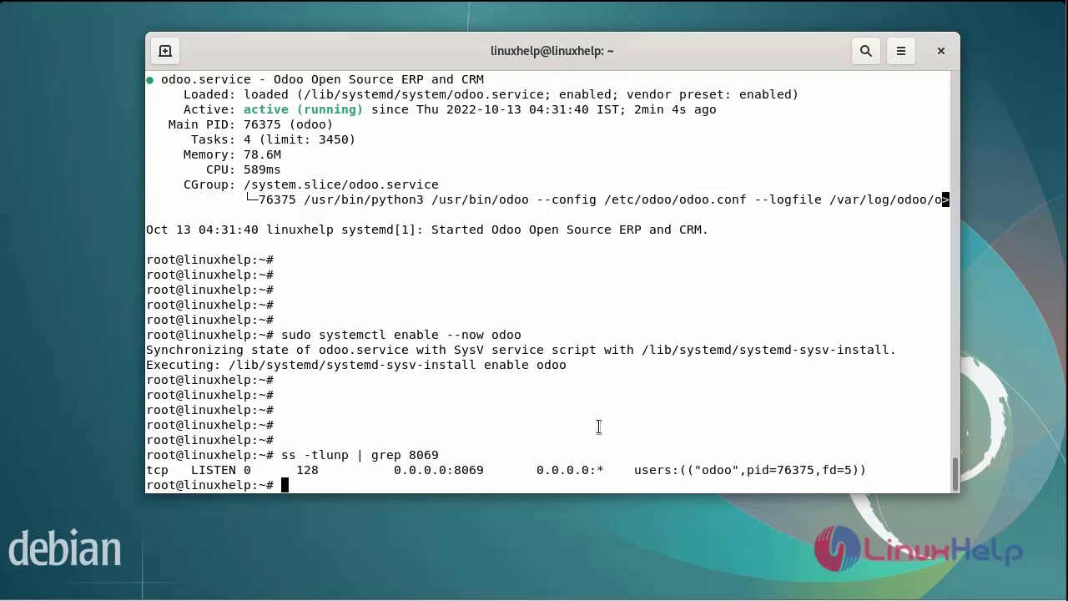
{"action": "key", "text": "super"}
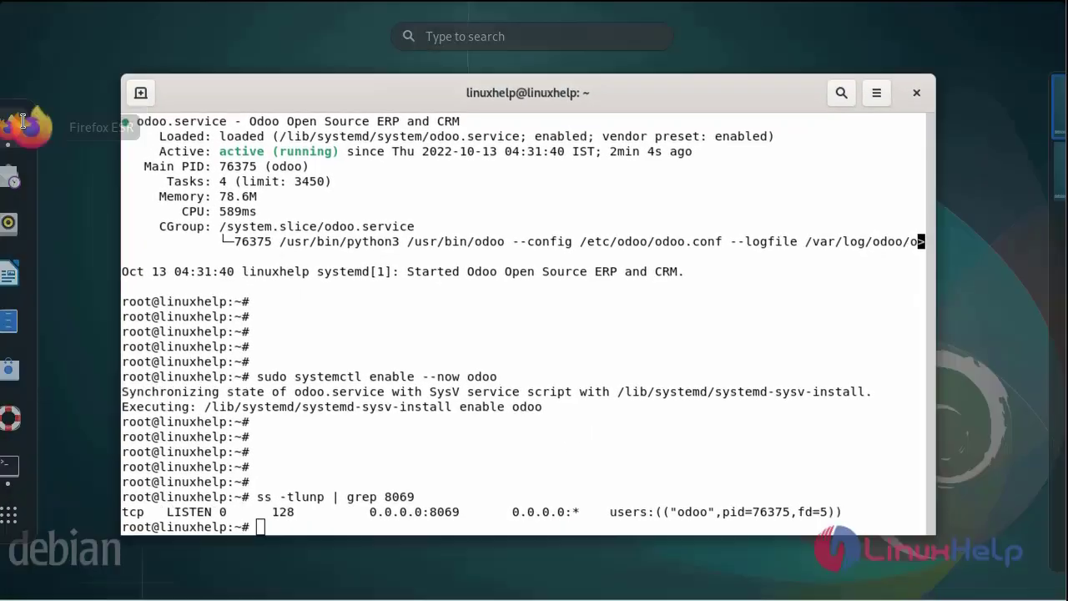
{"action": "left_click", "coordinate": [23, 121]}
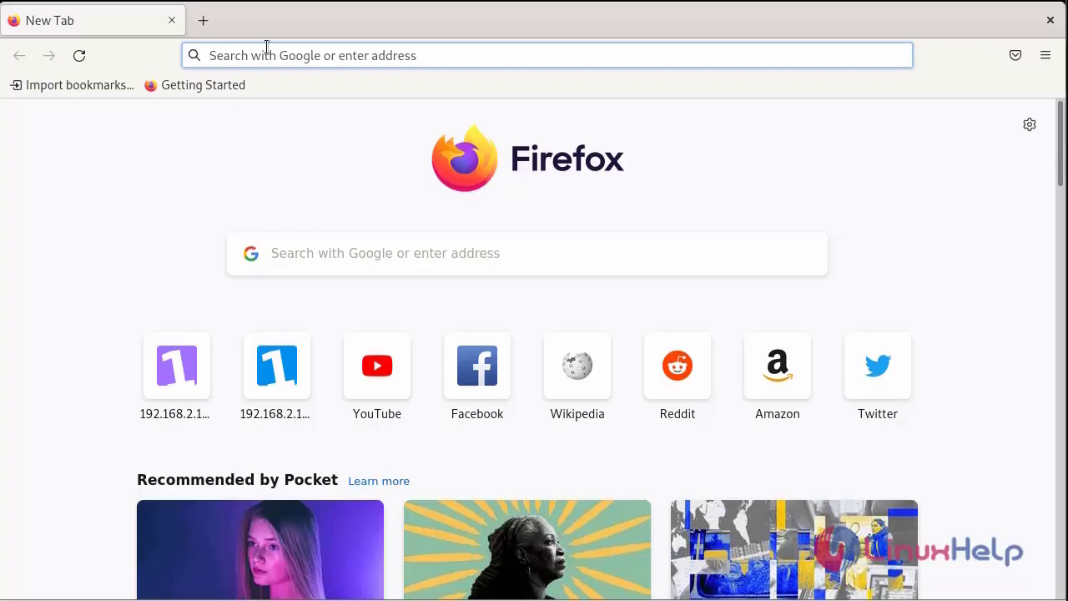
{"action": "left_click", "coordinate": [267, 47]}
{"action": "type", "text": "http"}
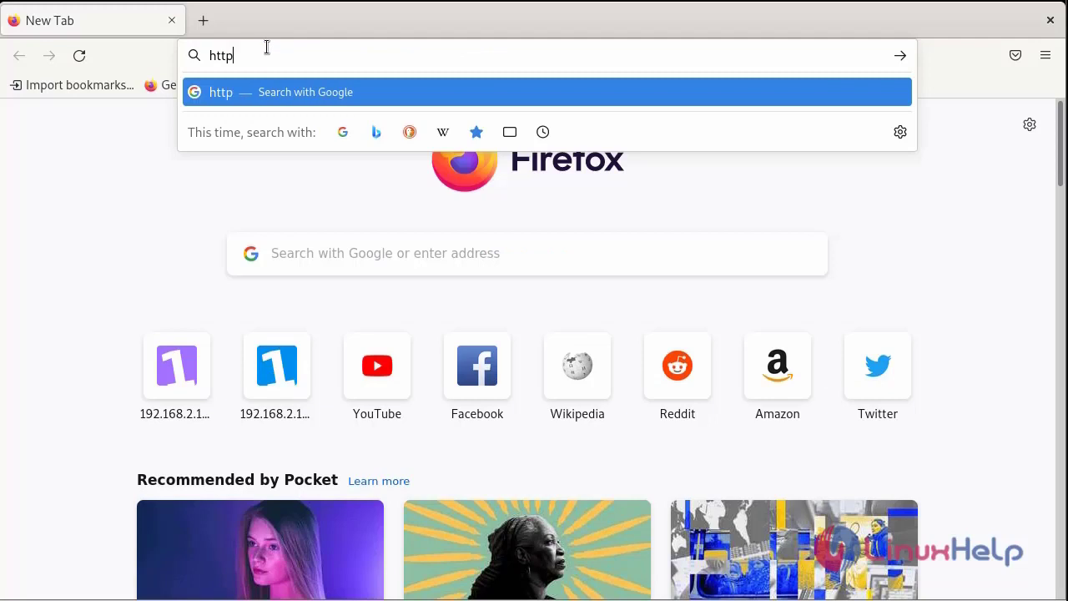
{"action": "type", "text": "://192.168."}
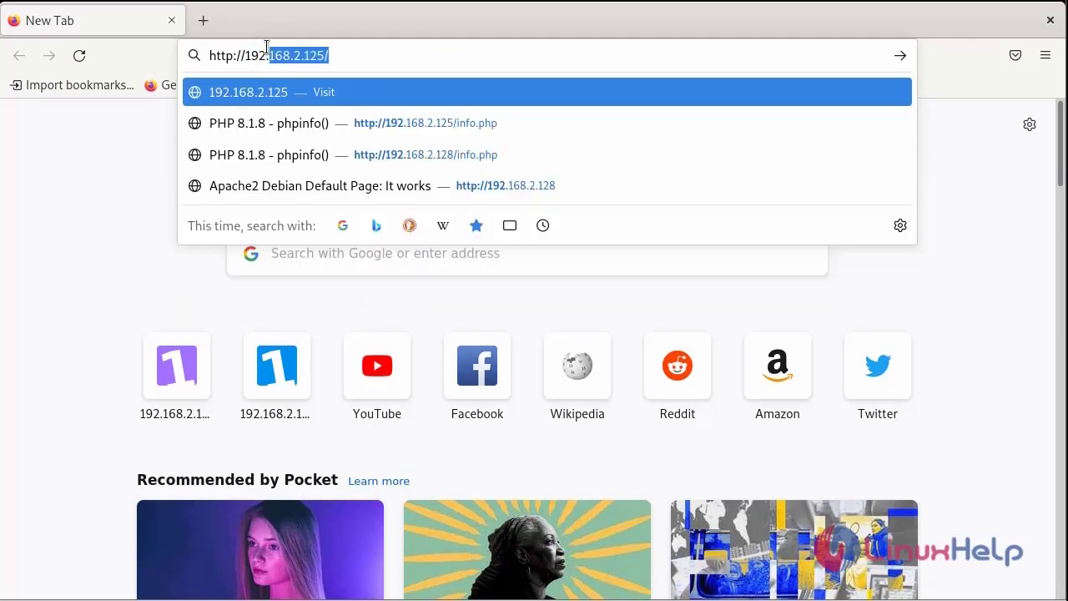
{"action": "type", "text": "2.15"}
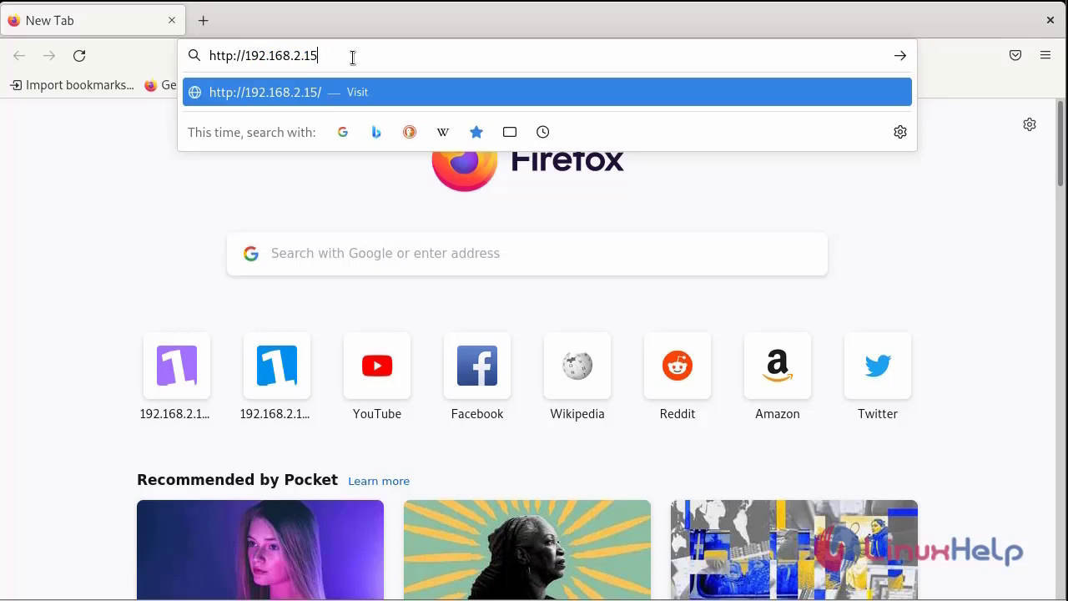
{"action": "key", "text": "BackSpace"}
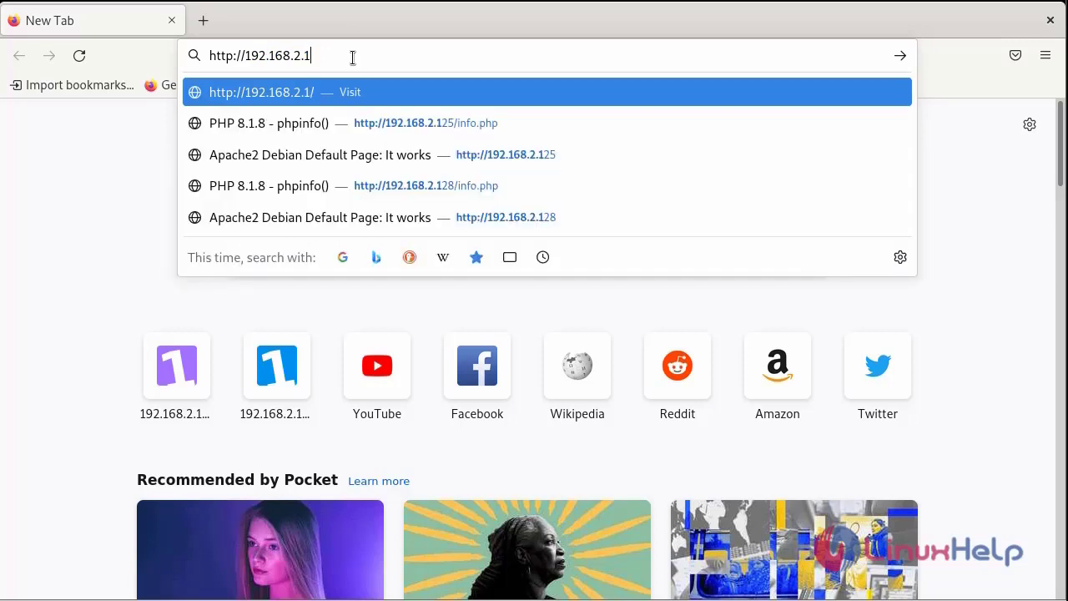
{"action": "type", "text": "25:"}
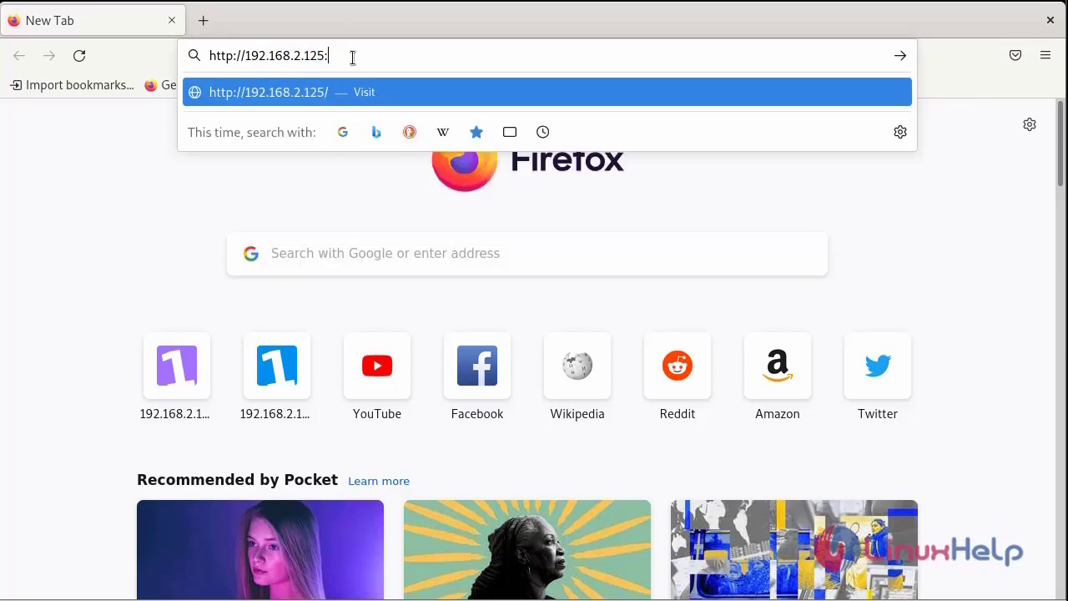
{"action": "type", "text": "8069"}
{"action": "key", "text": "Return"}
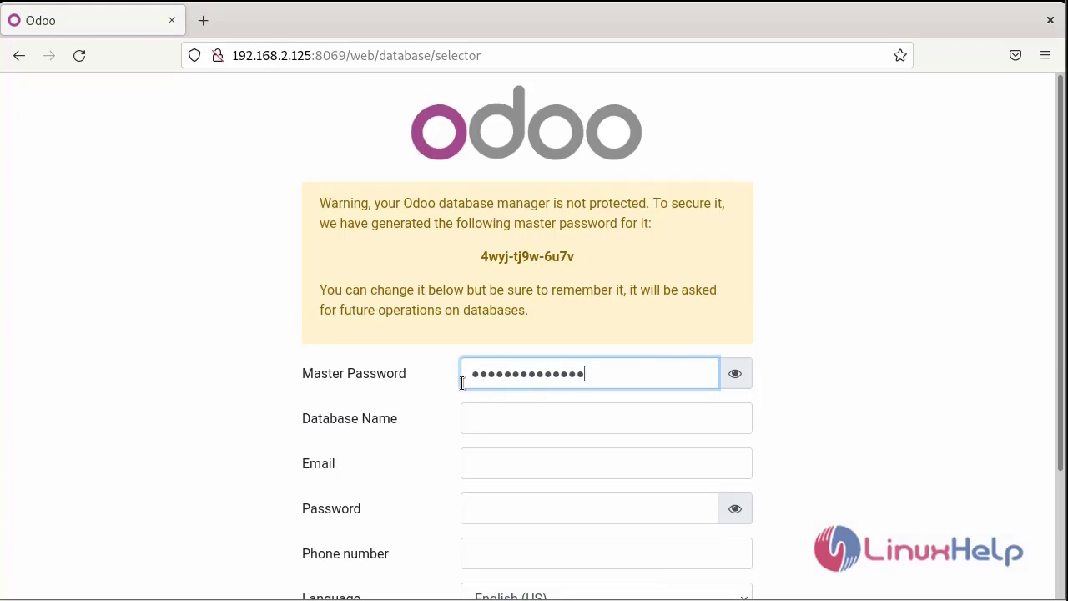
Step: Replace the master password, then enter database name odoo, the admin e-mail and admin password
{"action": "key", "text": "ctrl+a"}
{"action": "type", "text": "admin123"}
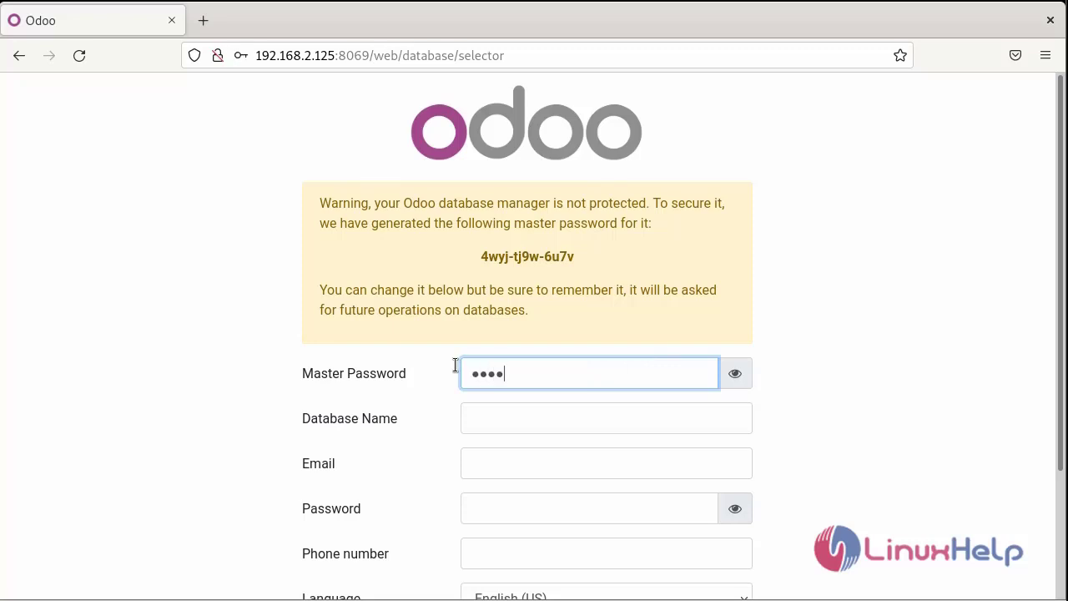
{"action": "left_click", "coordinate": [505, 423]}
{"action": "type", "text": "odd"}
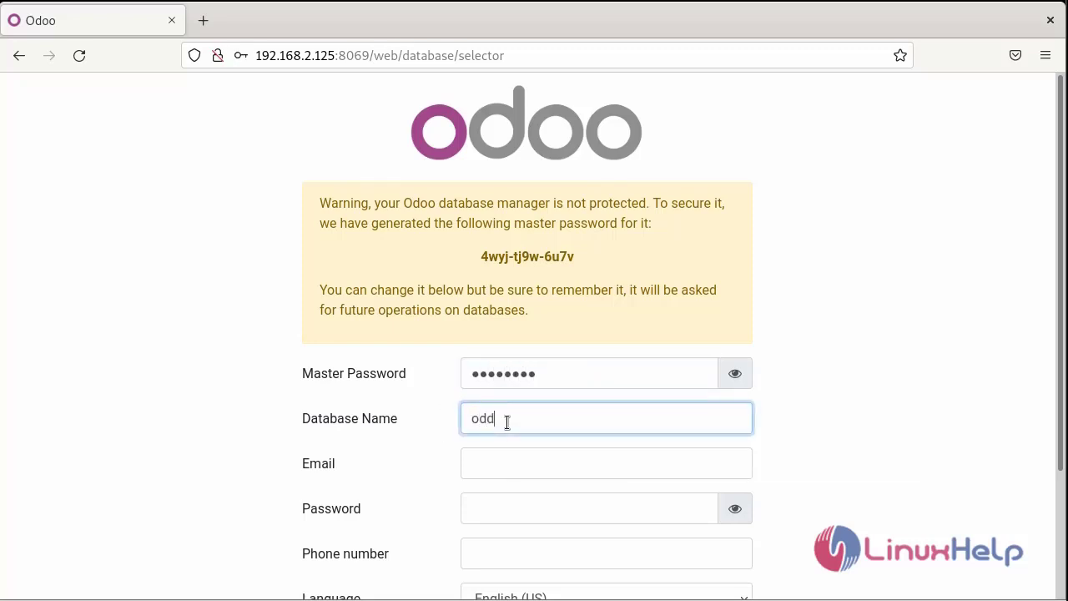
{"action": "type", "text": "oo"}
{"action": "left_click", "coordinate": [503, 468]}
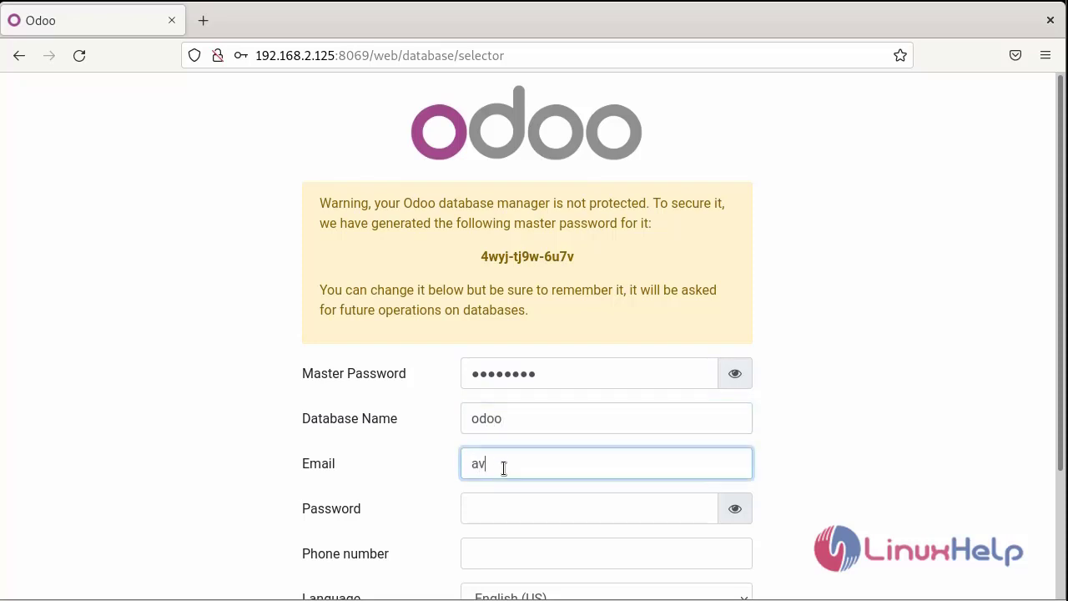
{"action": "left_click", "coordinate": [511, 512]}
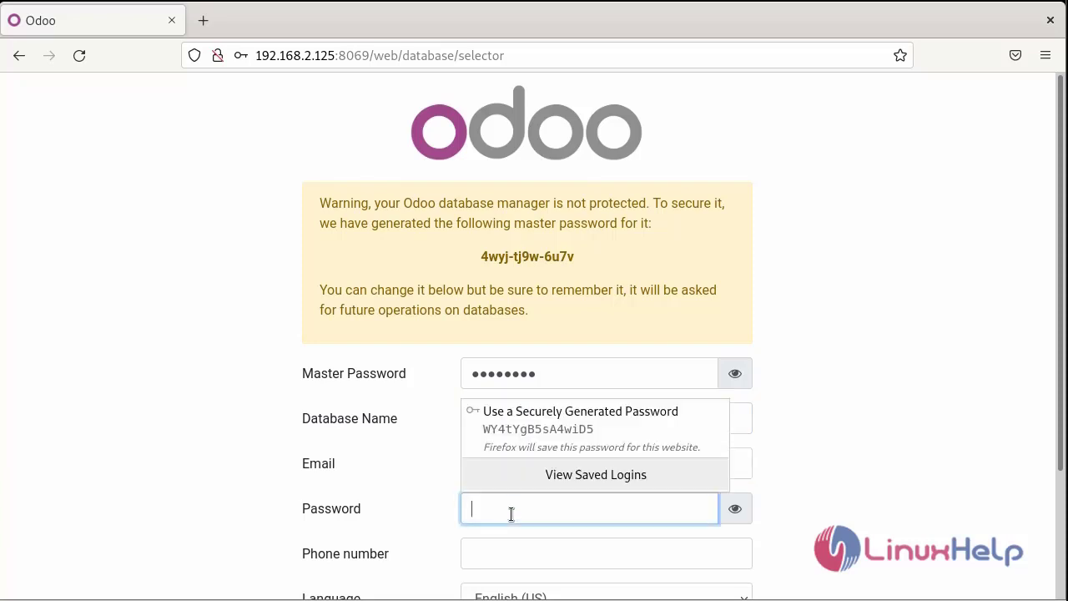
{"action": "type", "text": "abc@123"}
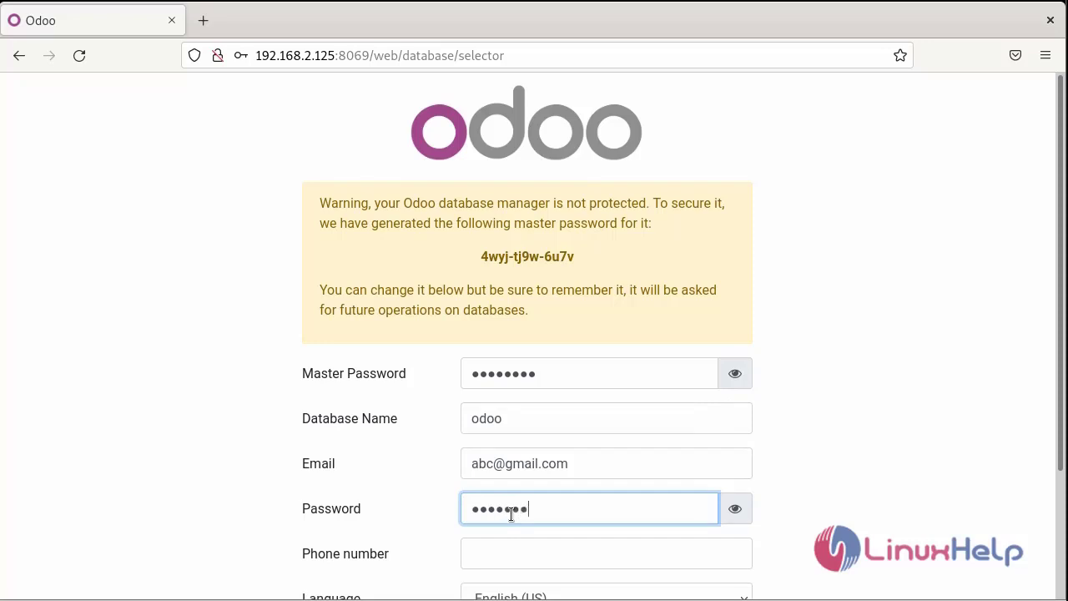
Step: Add the phone number, choose India as country, tick Demo data and create the database
{"action": "scroll", "coordinate": [510, 530], "scroll_direction": "down", "scroll_amount": 3}
{"action": "left_click", "coordinate": [499, 403]}
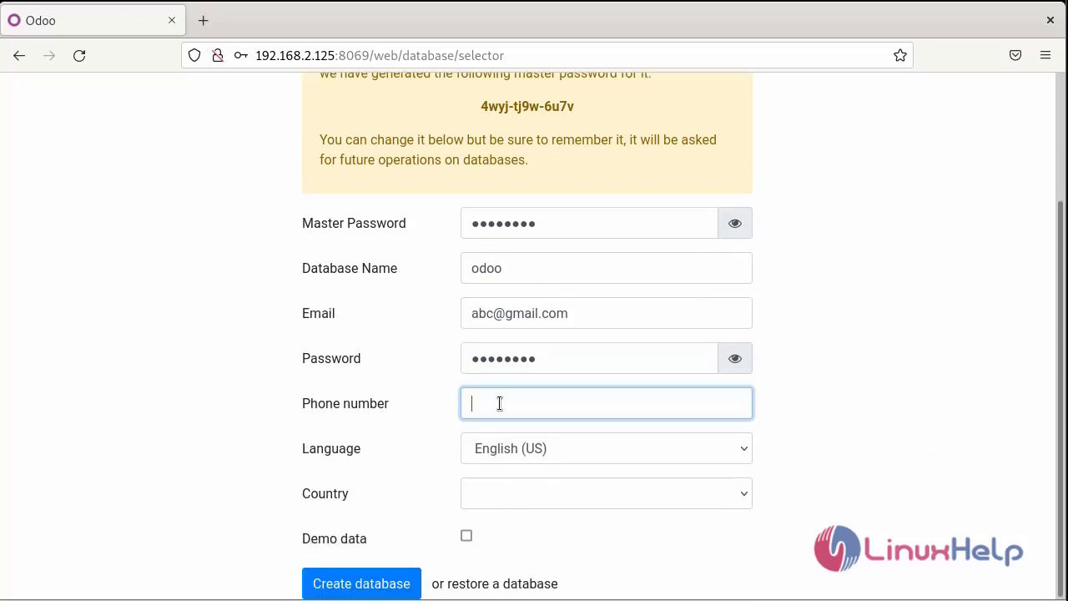
{"action": "type", "text": "123456789"}
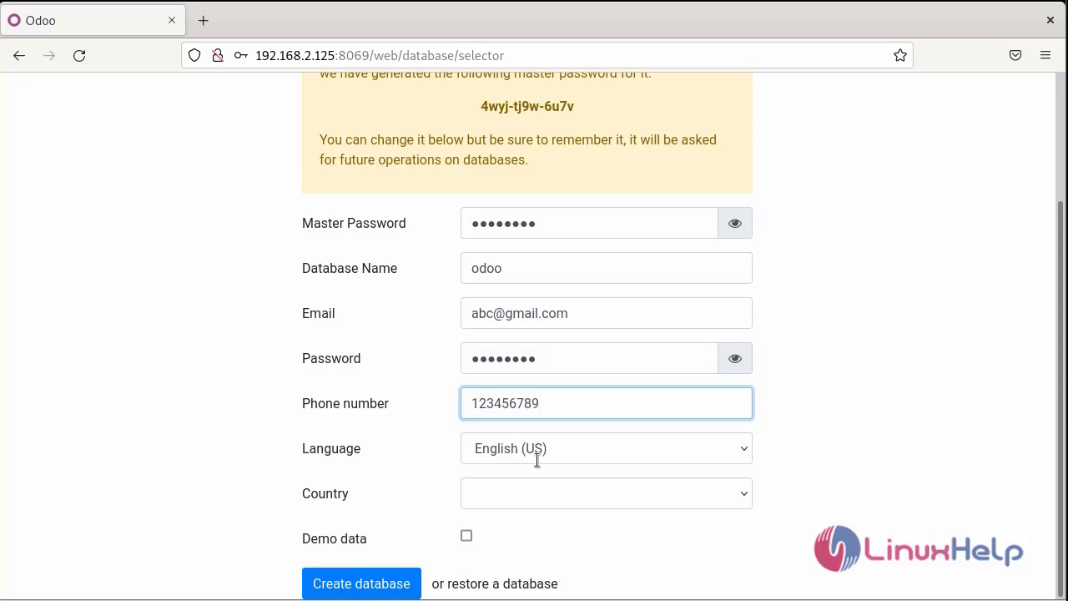
{"action": "left_click", "coordinate": [497, 493]}
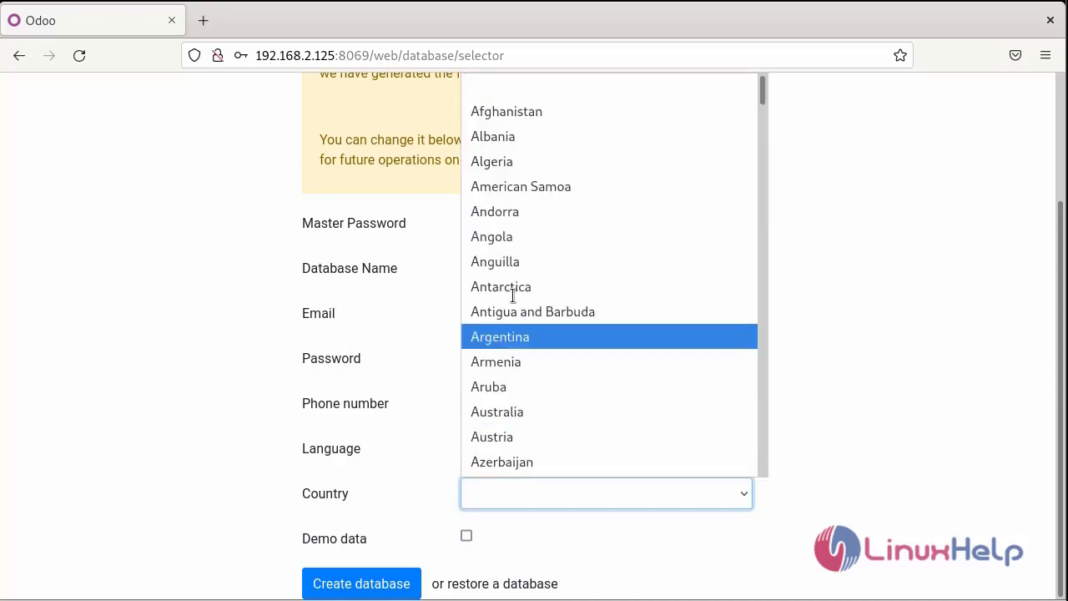
{"action": "scroll", "coordinate": [518, 290], "scroll_direction": "down", "scroll_amount": 20}
{"action": "scroll", "coordinate": [515, 305], "scroll_direction": "down", "scroll_amount": 18}
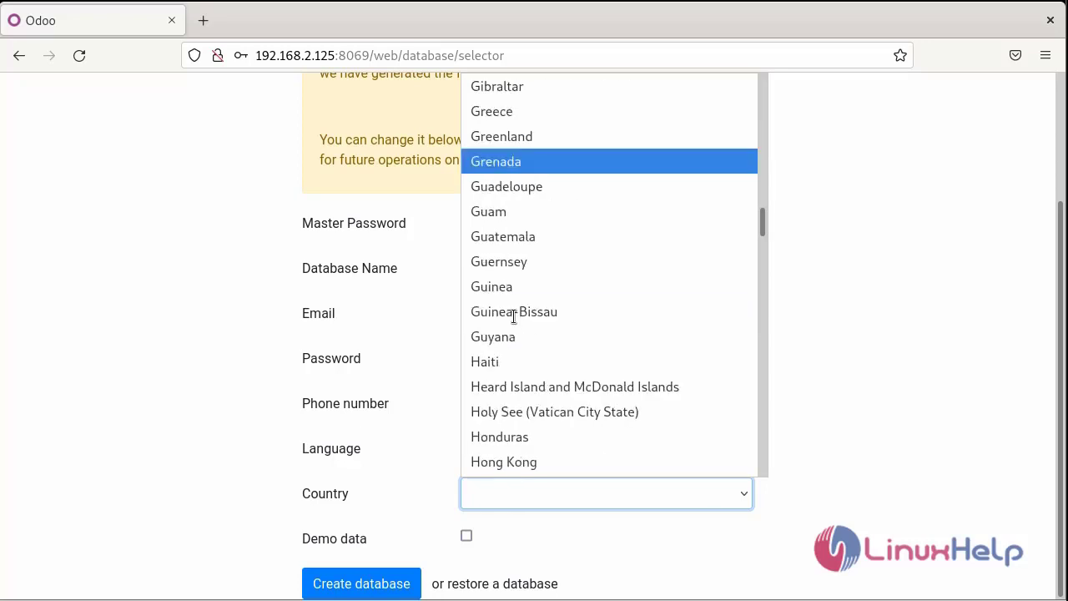
{"action": "scroll", "coordinate": [514, 301], "scroll_direction": "up", "scroll_amount": 4}
{"action": "scroll", "coordinate": [514, 301], "scroll_direction": "up", "scroll_amount": 4}
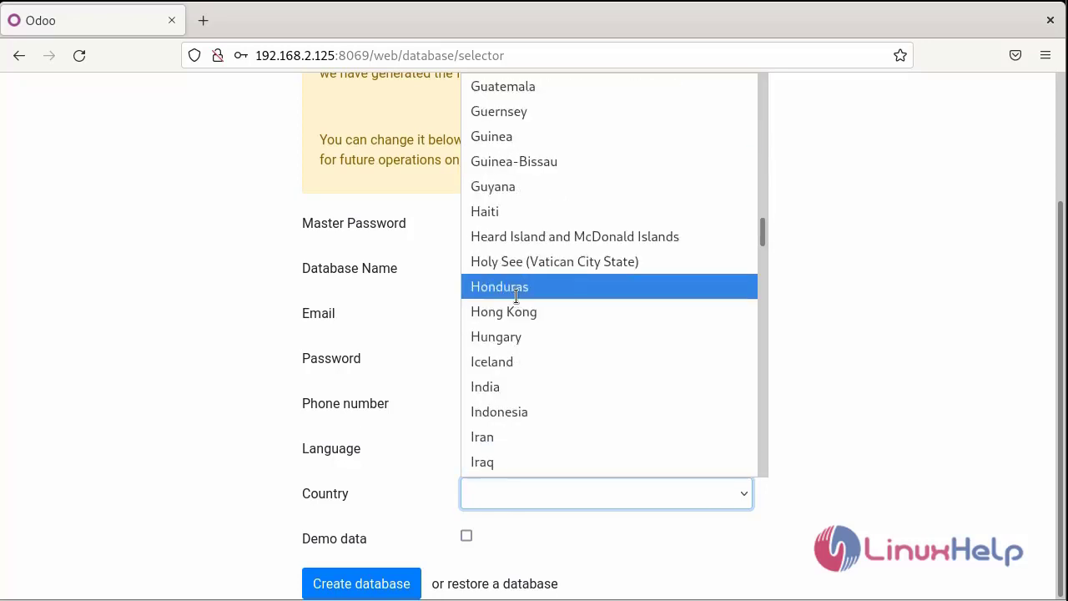
{"action": "left_click", "coordinate": [513, 384]}
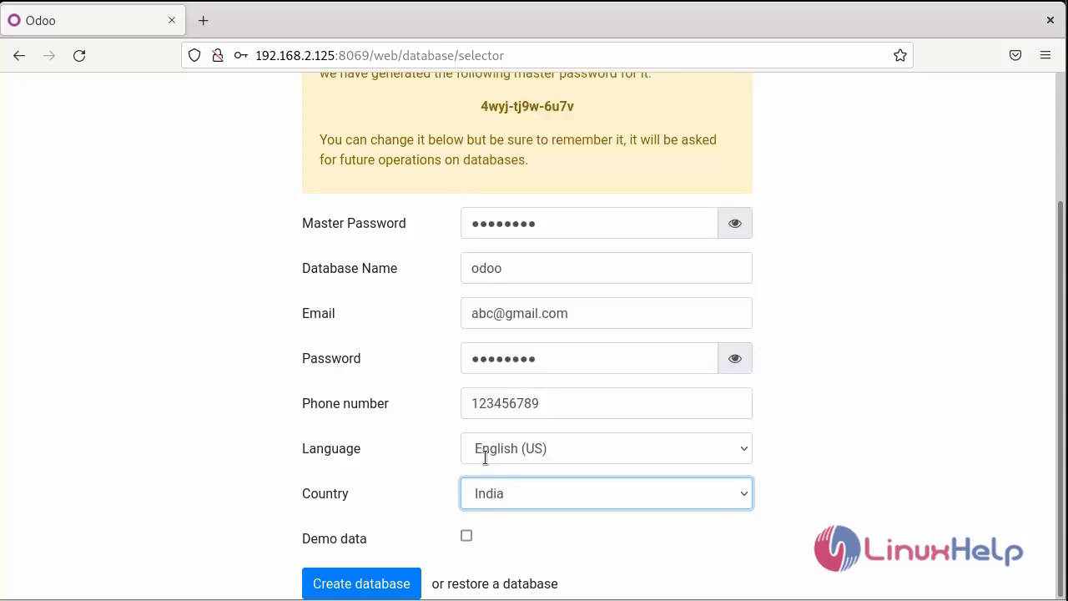
{"action": "left_click", "coordinate": [467, 536]}
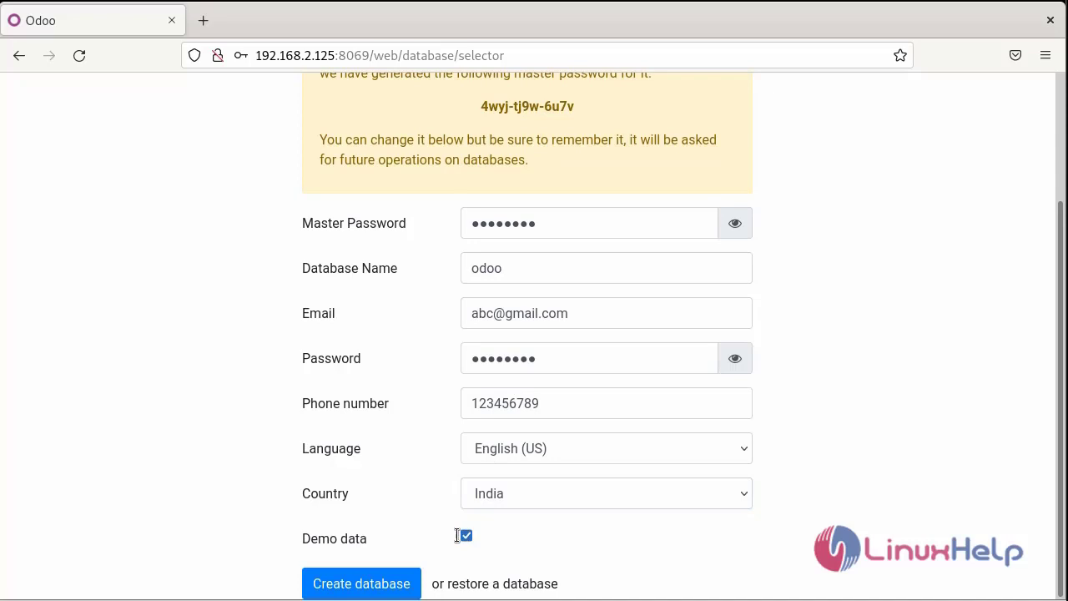
{"action": "left_click", "coordinate": [380, 580]}
Step: Decline Firefox's offer to save the password while the odoo database finishes creating
{"action": "left_click", "coordinate": [457, 282]}
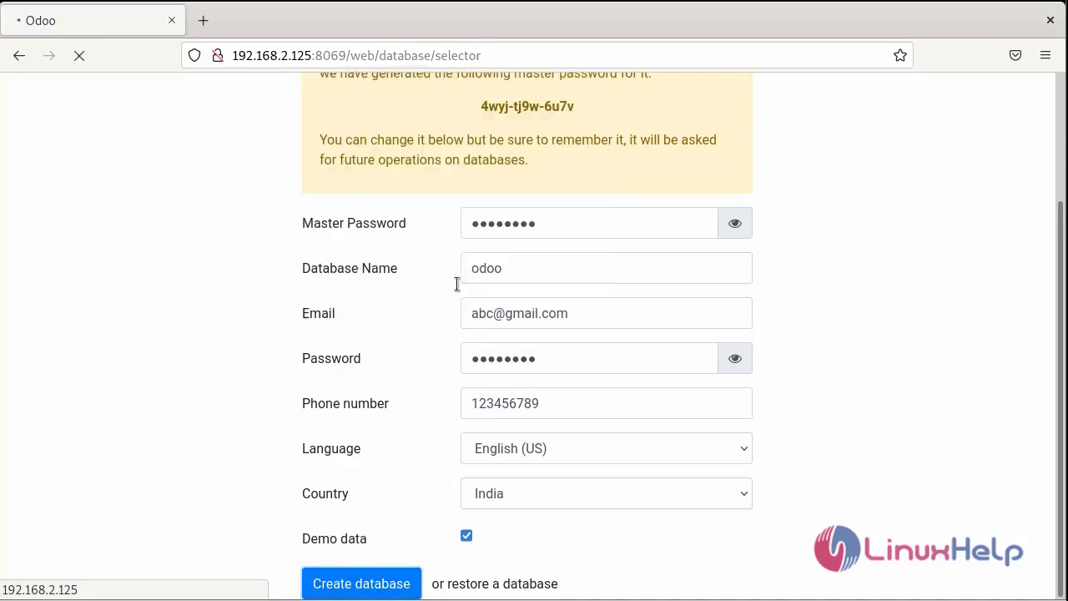